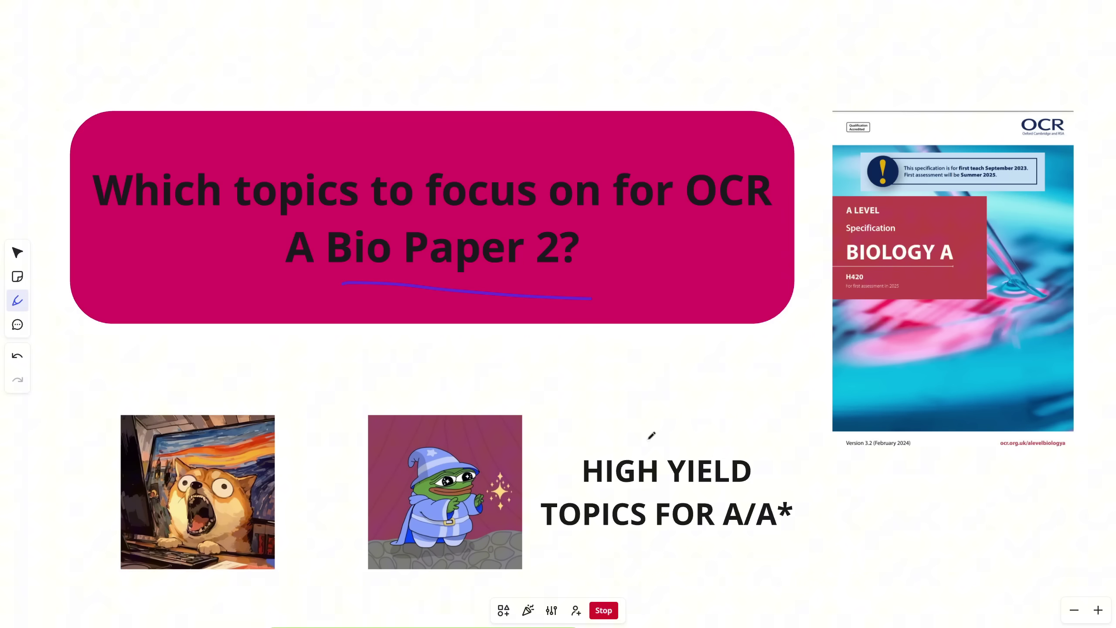
- Examine the yearly grade boundary table for 2017 to 2024 beside the Topics section
scroll(651, 435, down, 15)
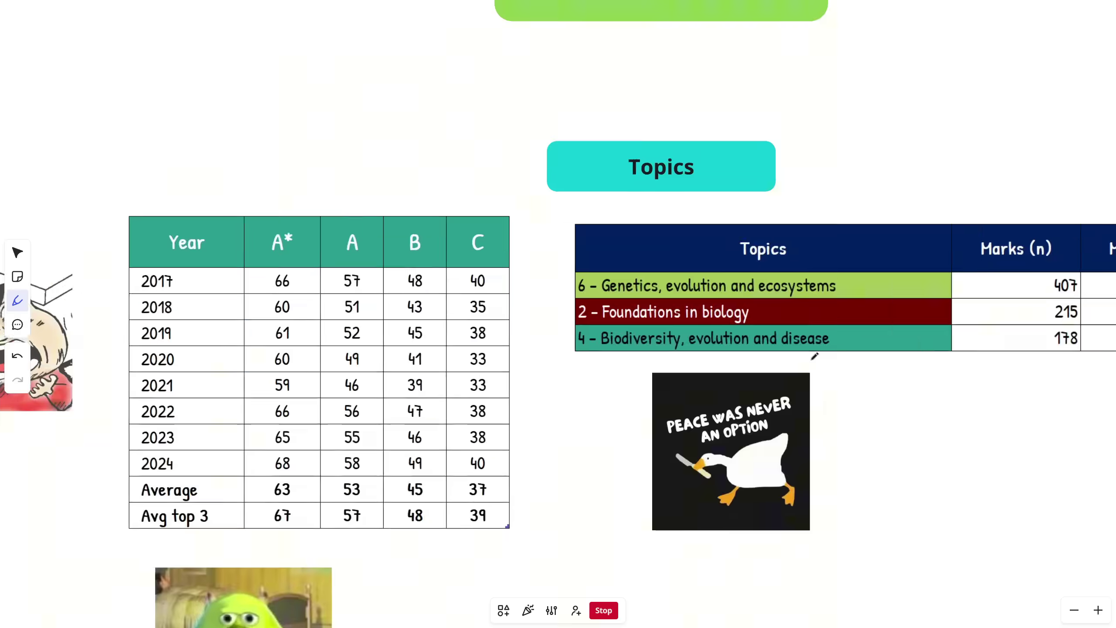
scroll(692, 352, up, 2)
scroll(693, 352, left, 1)
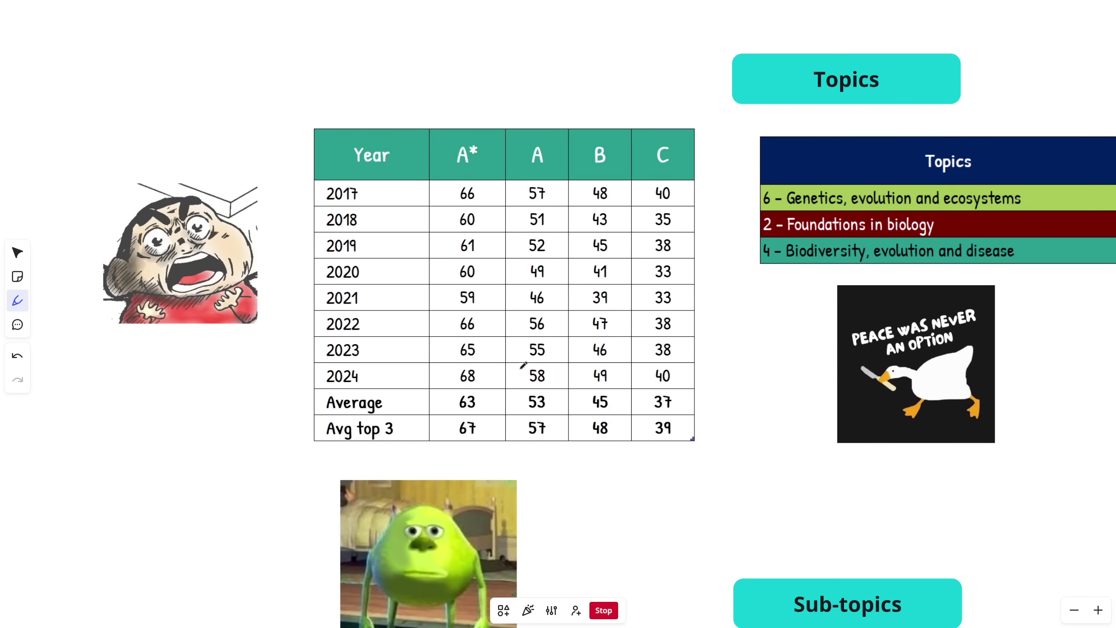
scroll(510, 314, down, 3)
scroll(510, 314, up, 3)
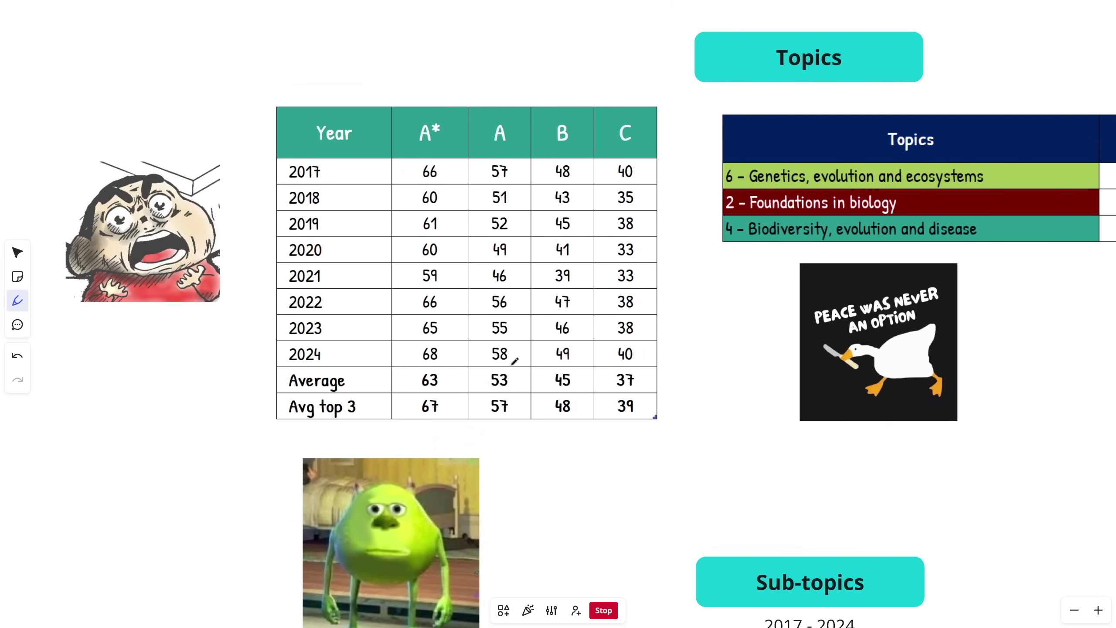
scroll(663, 339, right, 5)
scroll(662, 339, left, 5)
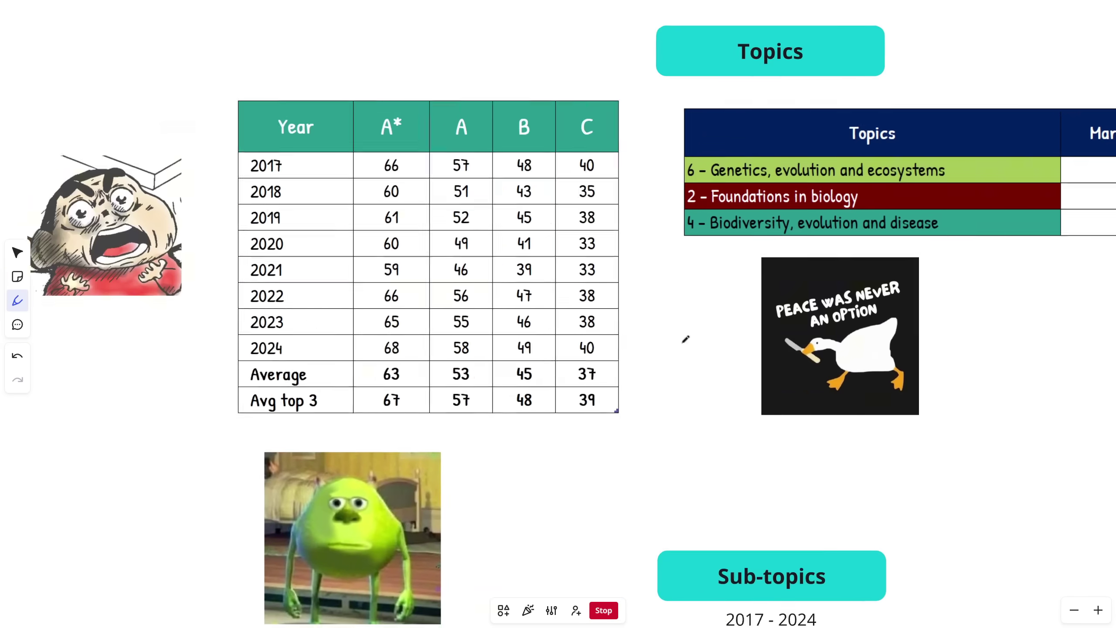
scroll(596, 330, up, 2)
scroll(595, 329, up, 2)
scroll(563, 378, right, 1)
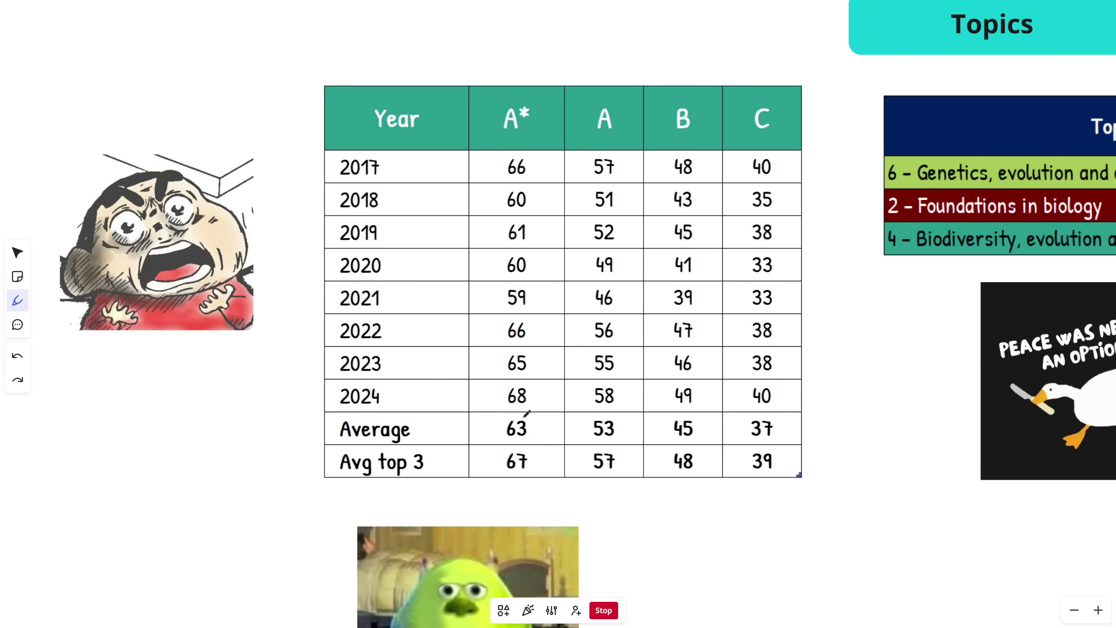
- Temporarily circle the 2022–2024 A* boundaries and box the A* top-three average with the pen, undoing each mark
mouse_move(509, 317)
mouse_down()
mouse_move(486, 354)
mouse_move(538, 387)
mouse_move(502, 321)
mouse_up()
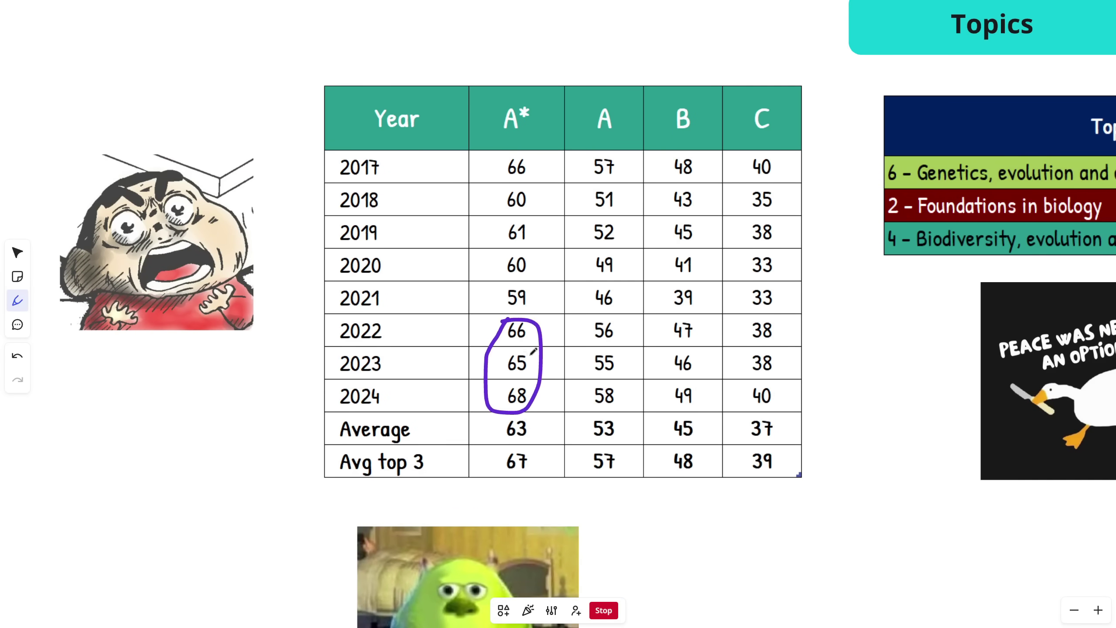
key(ctrl+z)
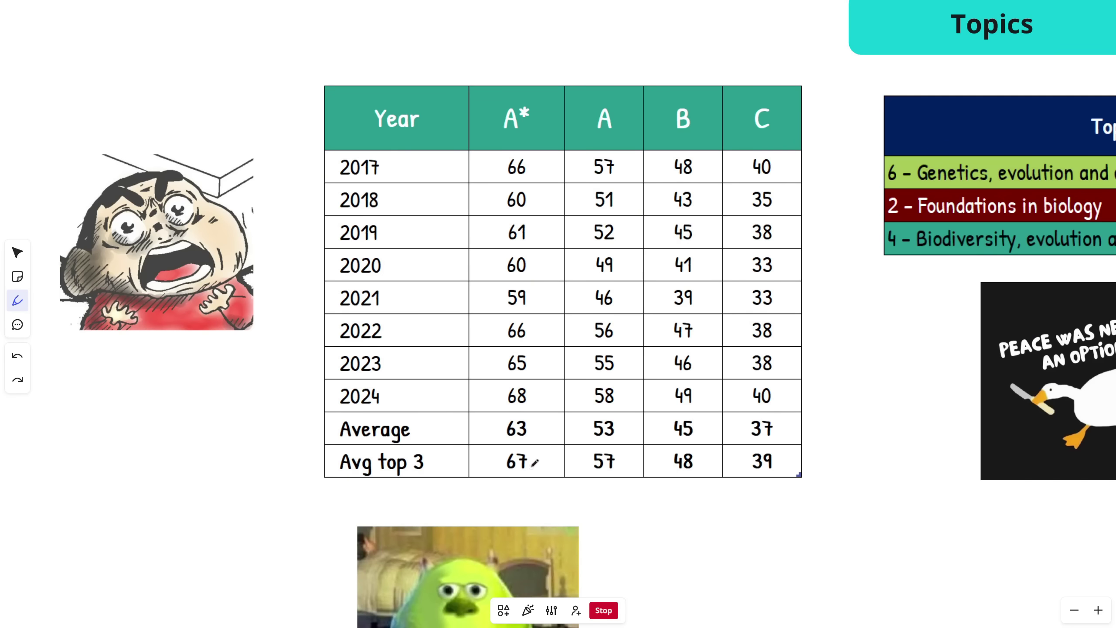
mouse_move(514, 440)
mouse_down()
mouse_move(529, 459)
mouse_move(511, 443)
mouse_up()
key(ctrl+z)
mouse_move(503, 476)
mouse_down()
mouse_move(543, 472)
mouse_move(501, 474)
mouse_up()
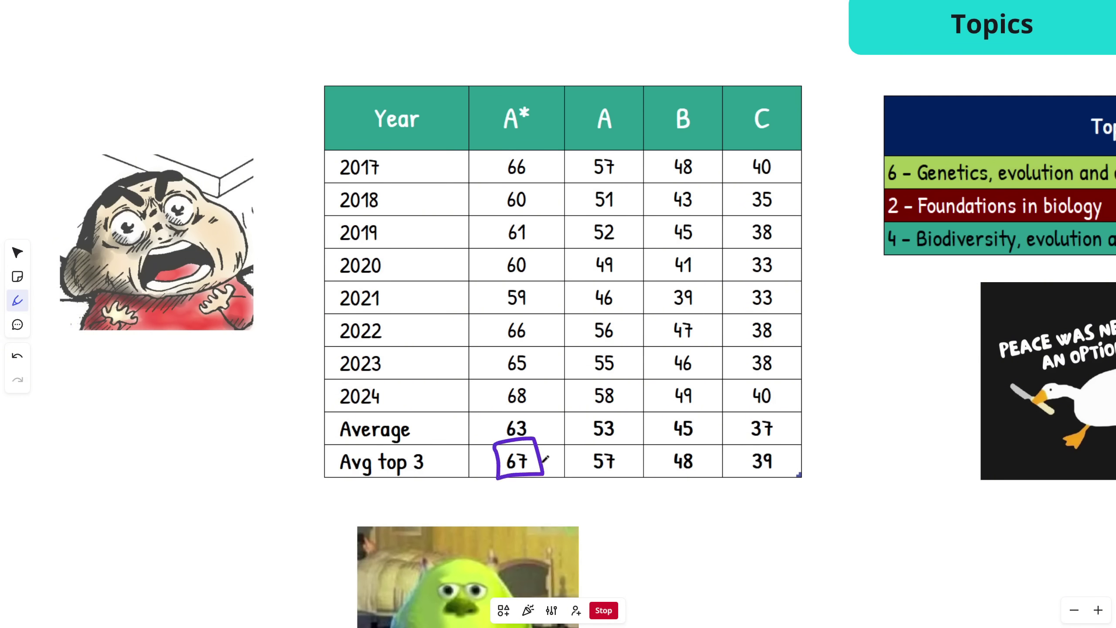
key(ctrl+z)
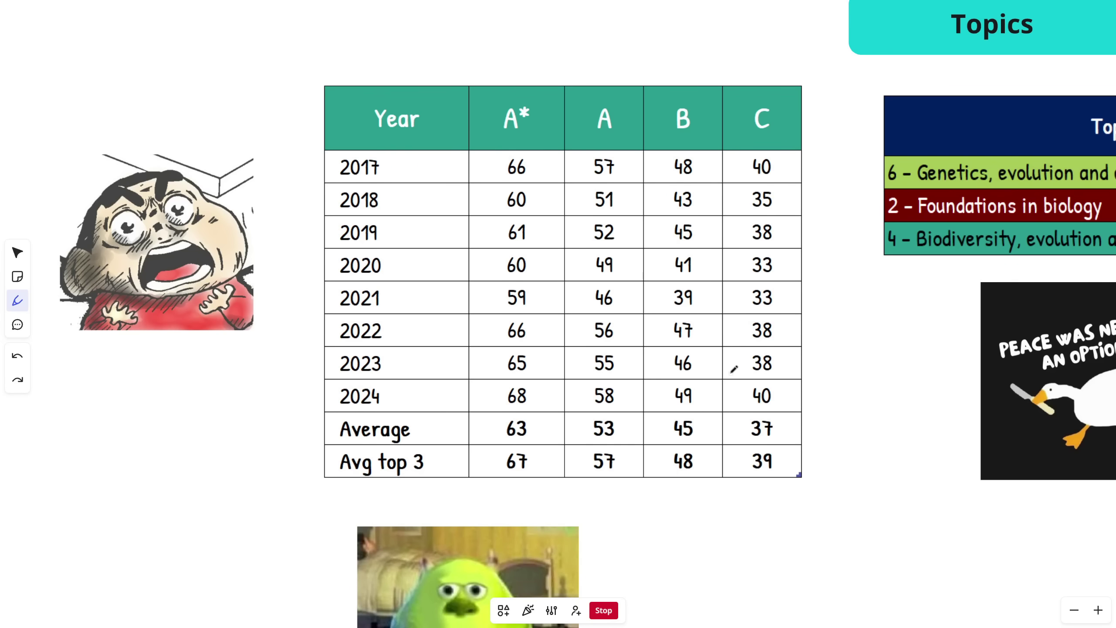
- Review the A*, A, B and C boundary columns across the years in the grade boundary table
scroll(730, 368, down, 1)
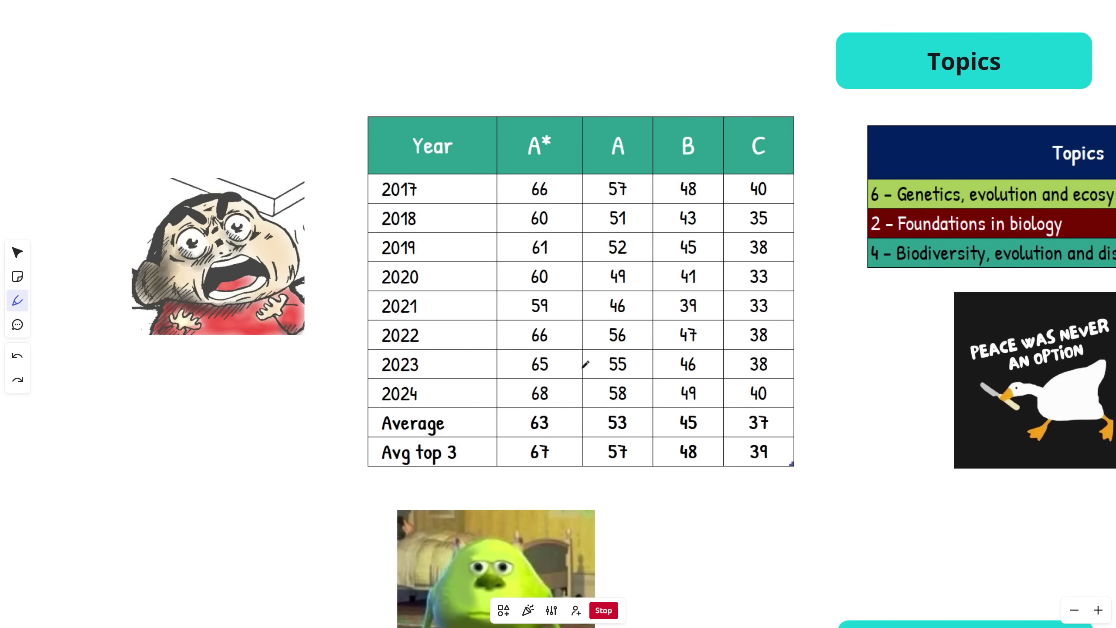
scroll(581, 387, right, 2)
scroll(518, 379, up, 2)
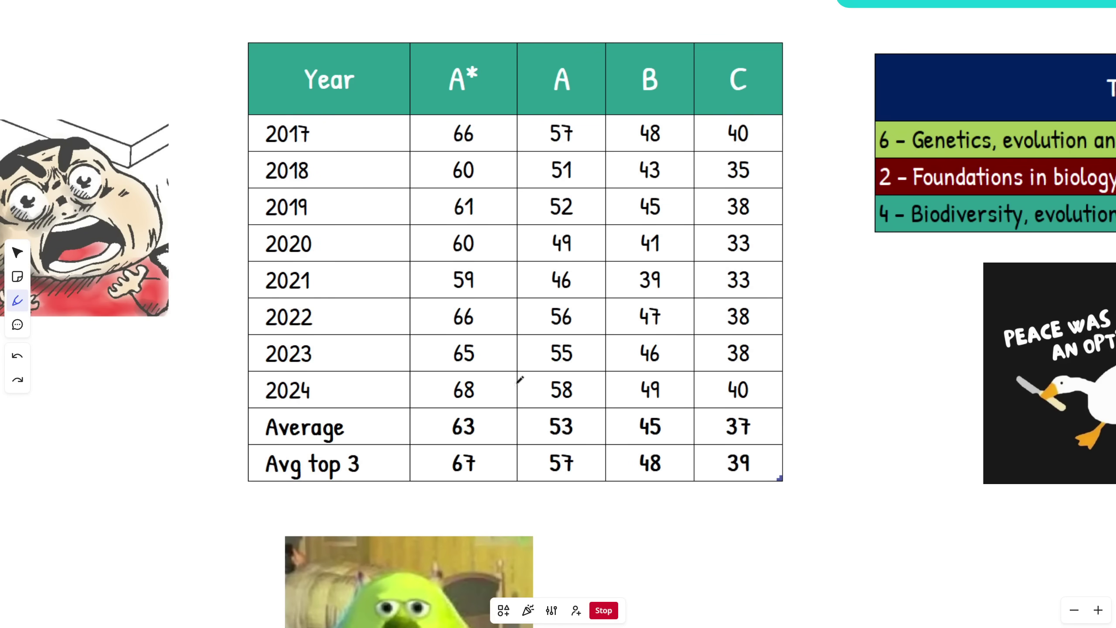
scroll(545, 386, down, 1)
scroll(615, 371, left, 2)
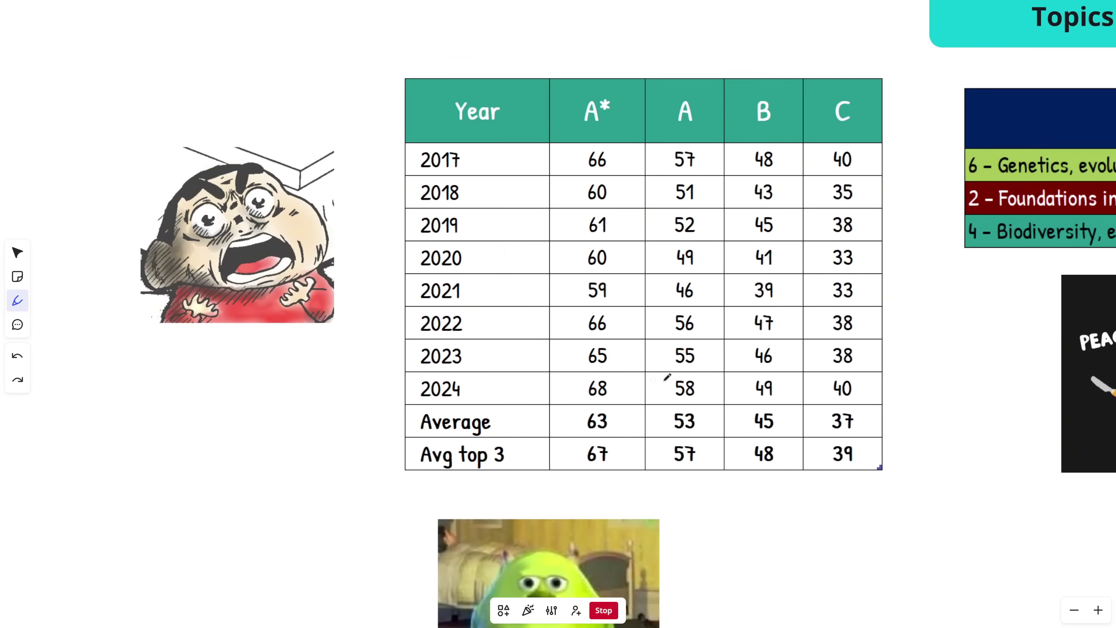
scroll(667, 376, right, 5)
scroll(436, 381, left, 5)
scroll(745, 361, down, 3)
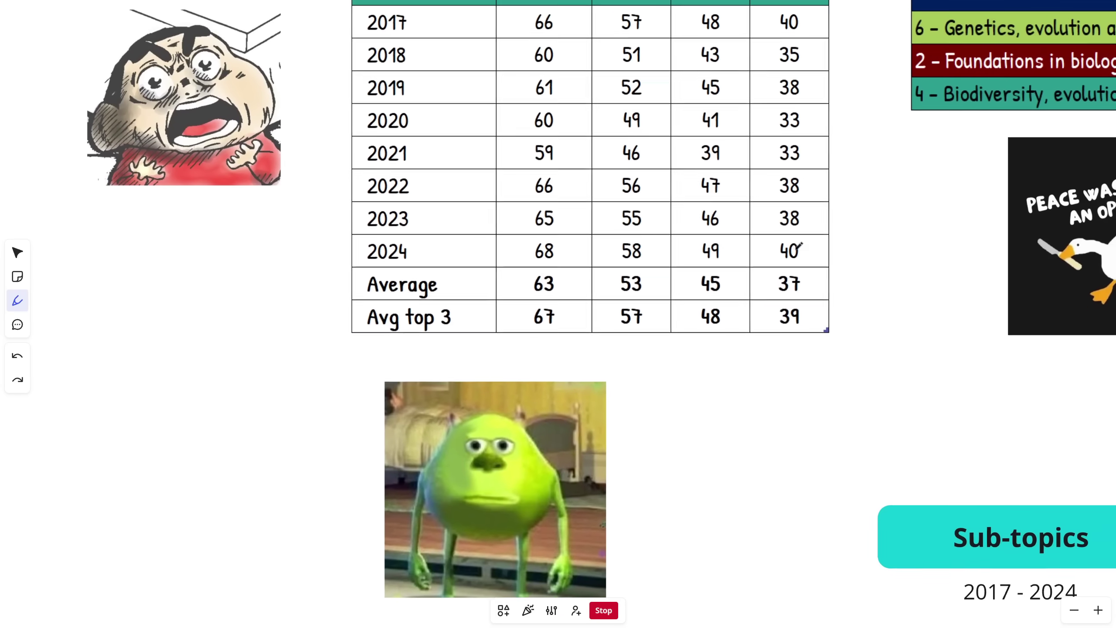
- Circle the 51% marks share for Genetics, evolution and ecosystems in the Topics table with the pen
scroll(563, 356, right, 10)
scroll(563, 357, up, 3)
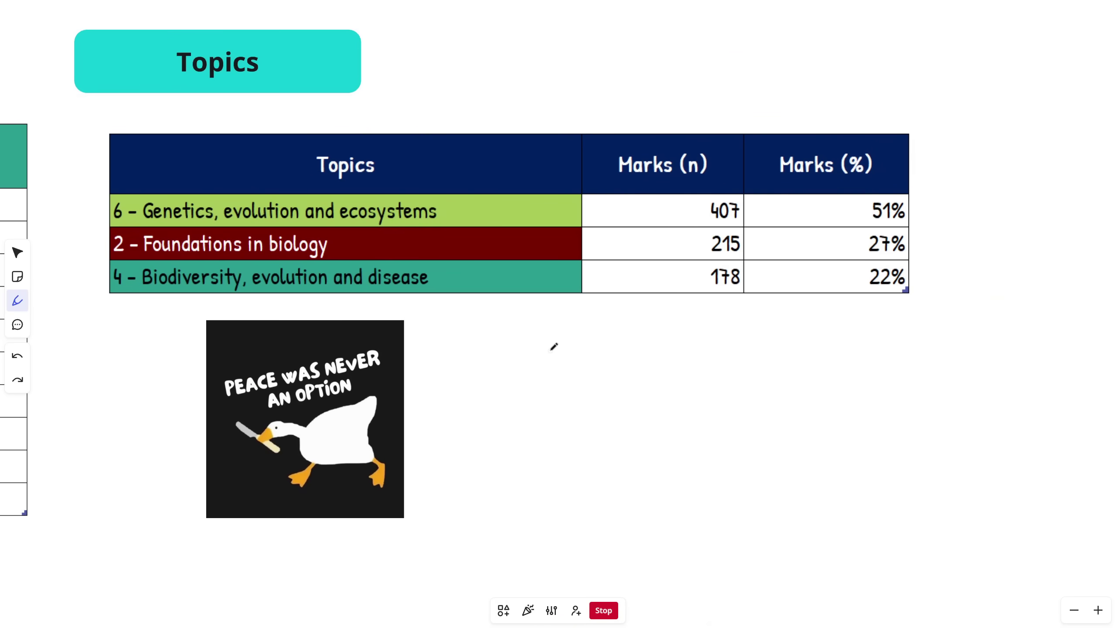
mouse_move(873, 191)
mouse_down()
mouse_move(934, 207)
mouse_move(832, 207)
mouse_up()
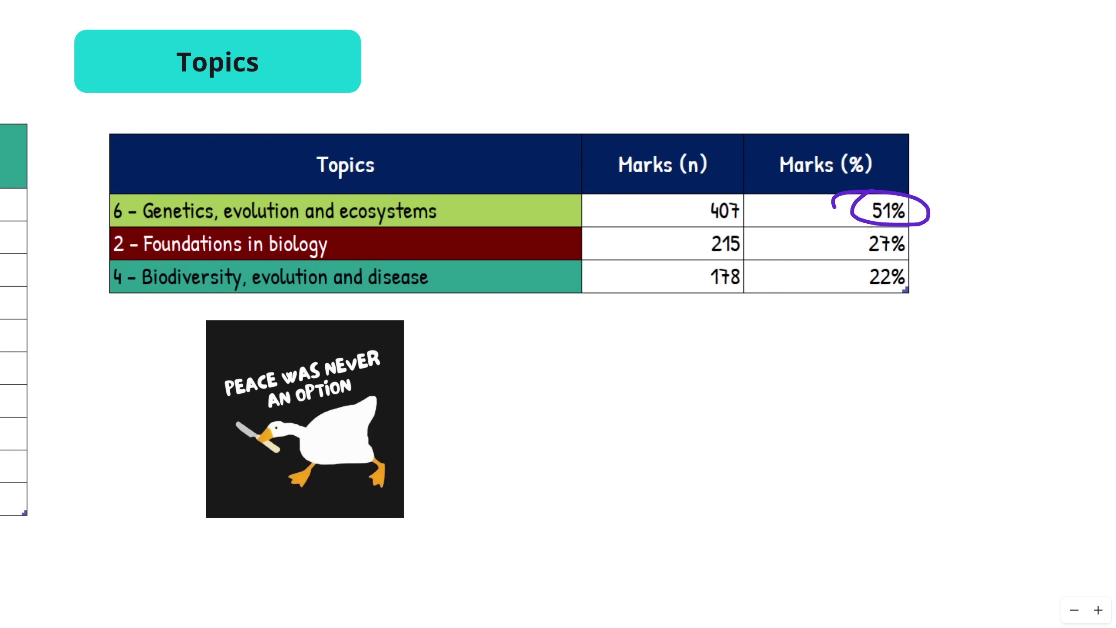
mouse_move(881, 261)
mouse_down()
mouse_move(907, 256)
mouse_move(855, 233)
mouse_move(869, 252)
mouse_up()
key(ctrl+z)
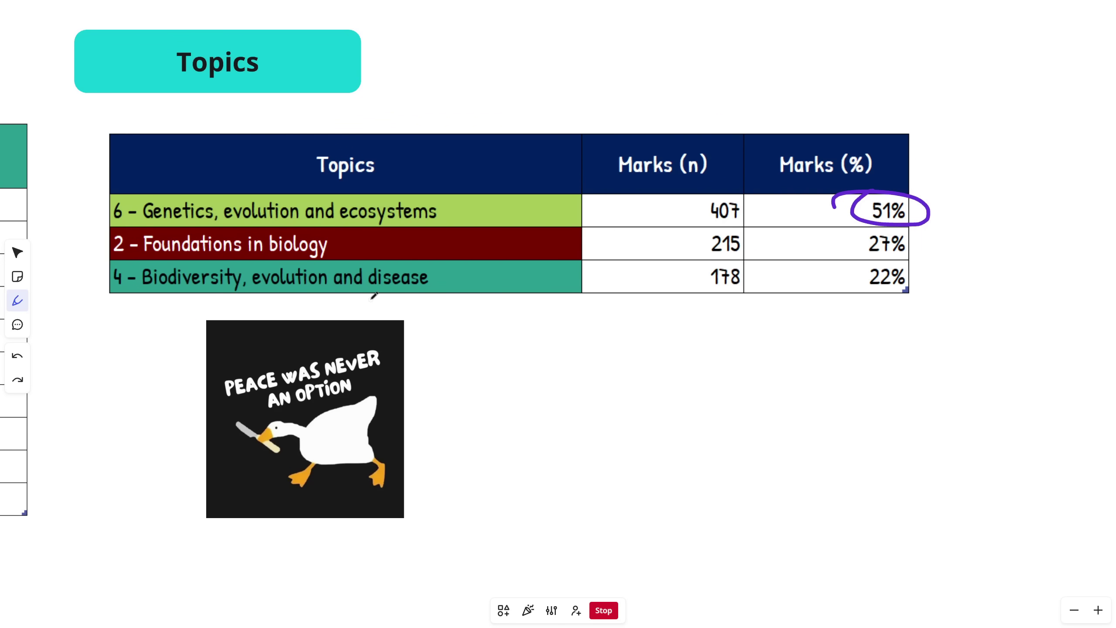
drag(649, 326, 723, 323)
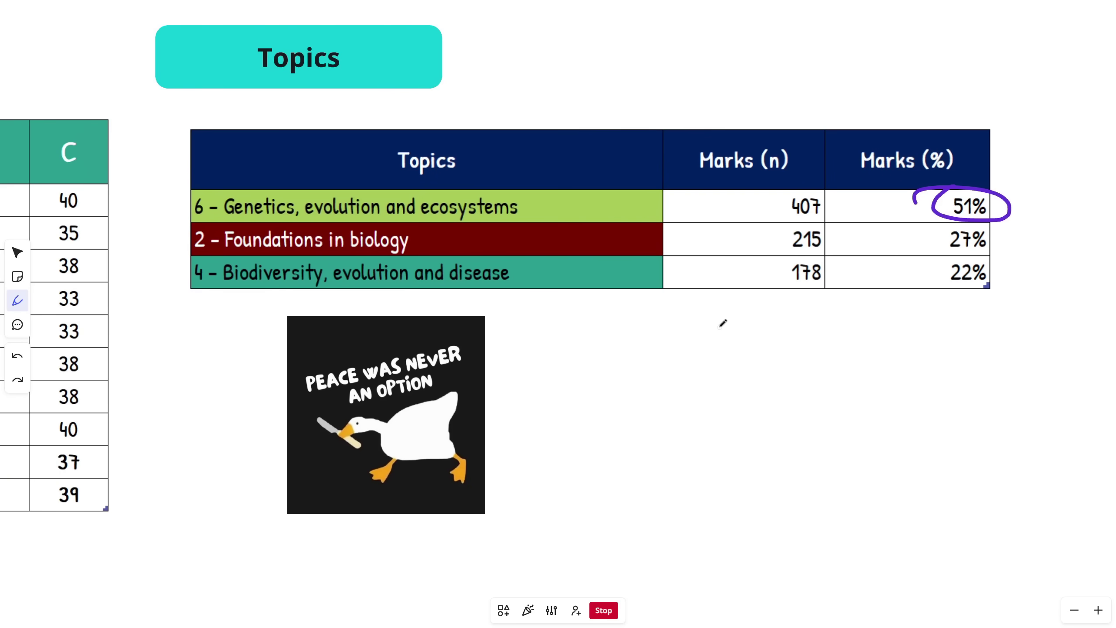
- Erase the pen circle around the 51% value in the Topics table and switch back to the pen
click(17, 301)
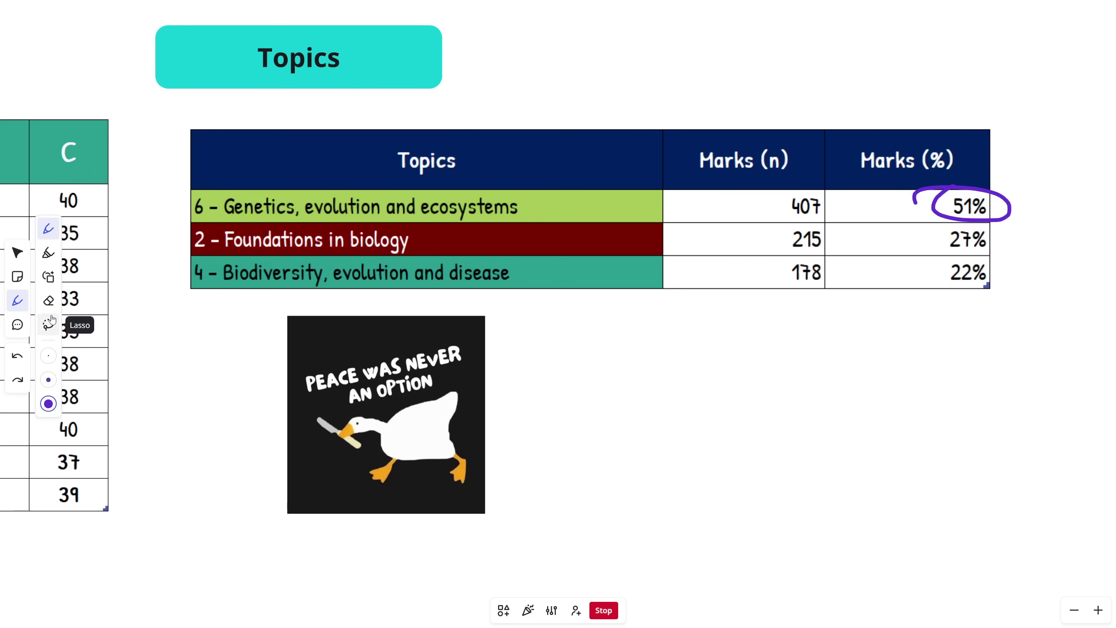
click(48, 339)
drag(916, 204, 974, 192)
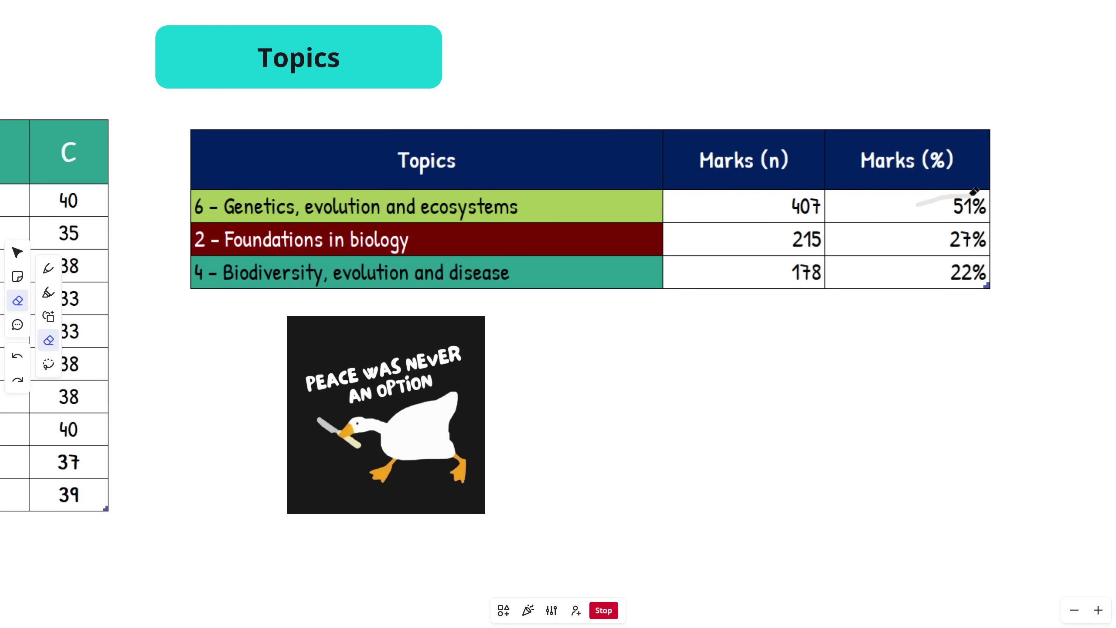
click(49, 268)
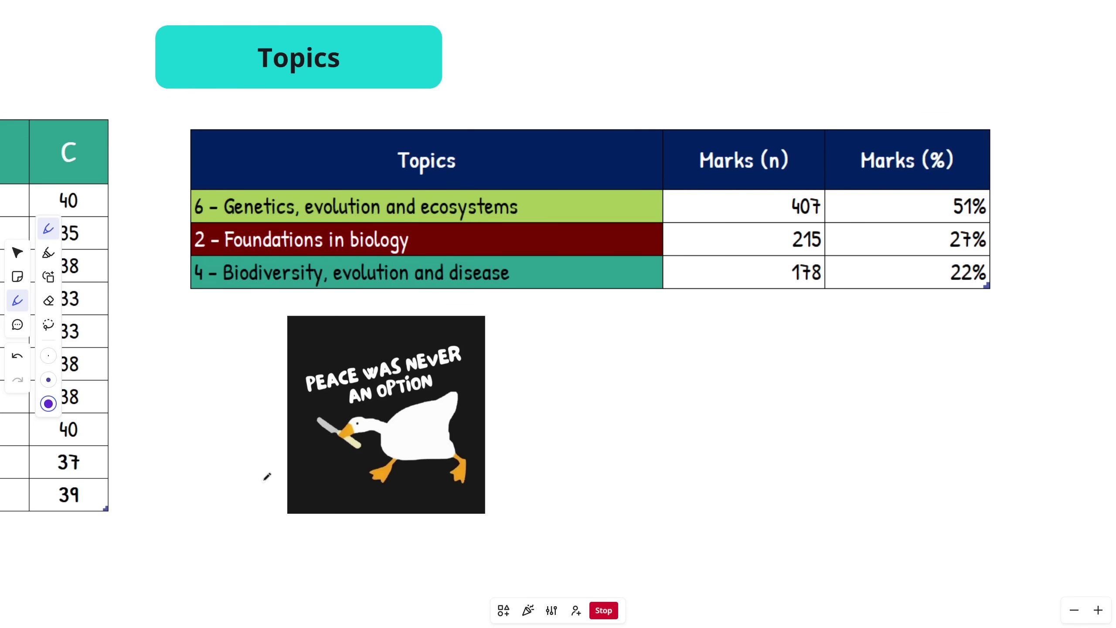
- Compare the Topics table with the 2017–2024 sub-topics table of marks, frequency and average
scroll(267, 476, down, 10)
scroll(266, 476, left, 6)
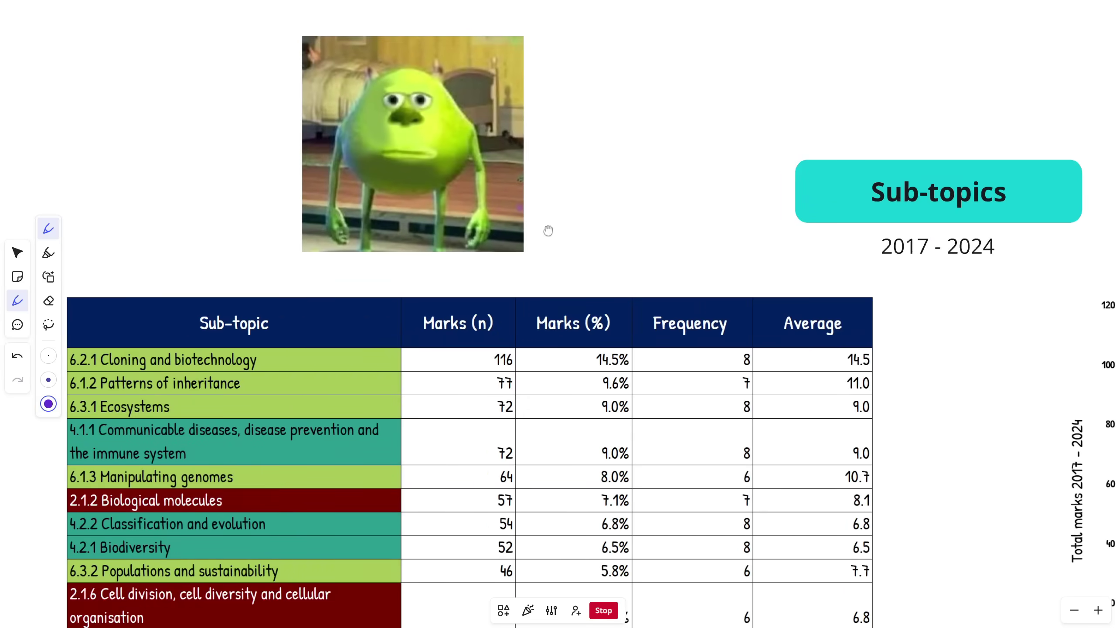
scroll(443, 309, down, 3)
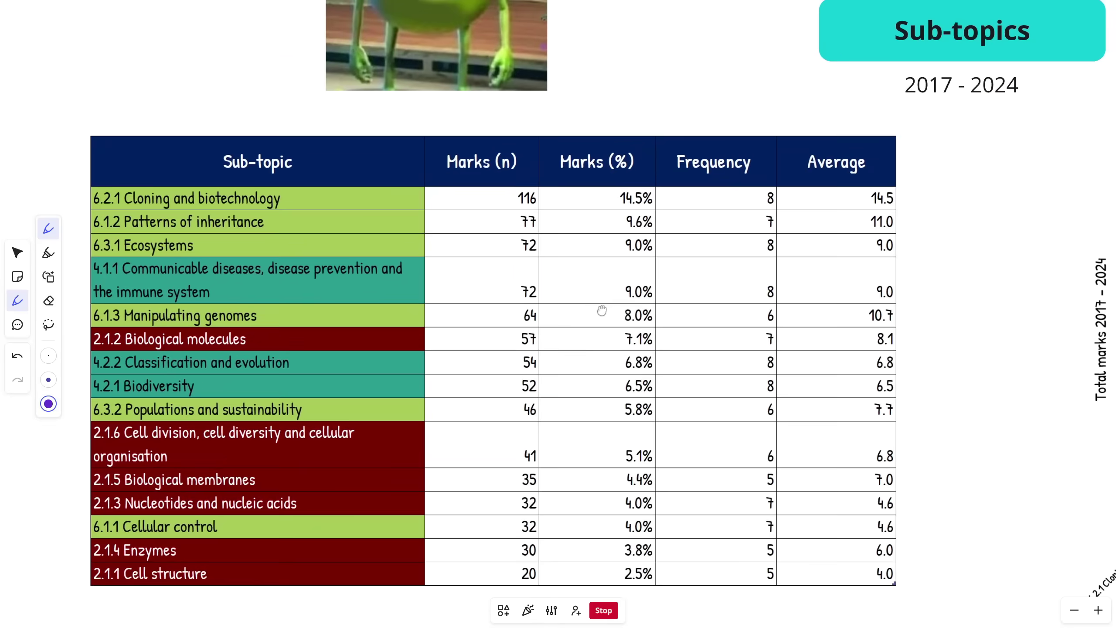
scroll(601, 309, up, 3)
scroll(428, 504, up, 10)
scroll(429, 504, right, 6)
scroll(349, 544, up, 2)
scroll(349, 544, right, 1)
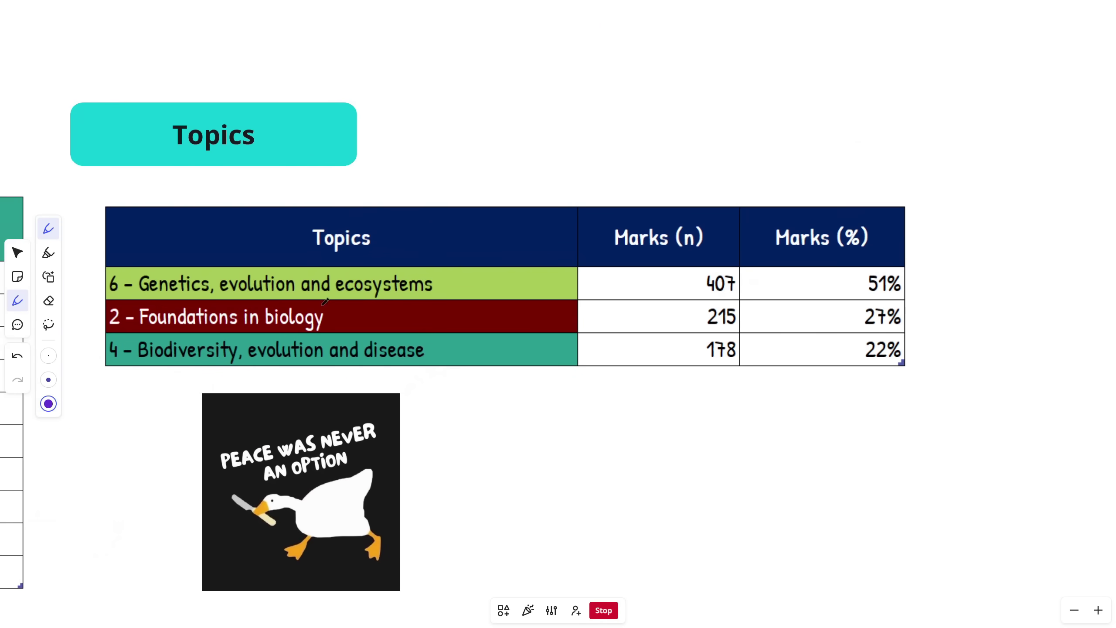
scroll(412, 362, down, 10)
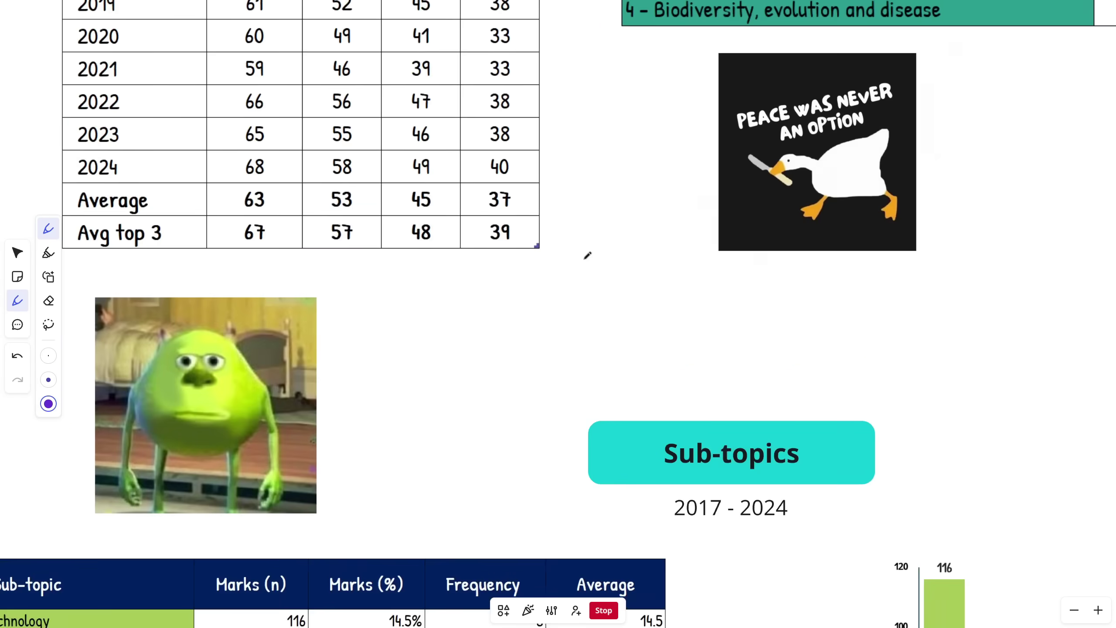
scroll(597, 214, up, 3)
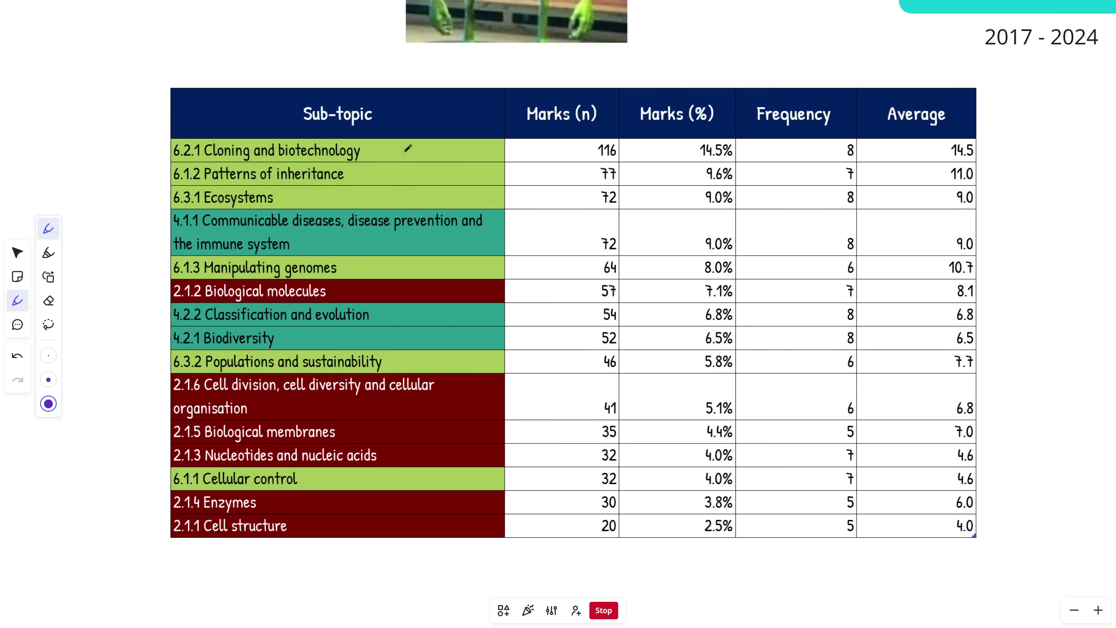
- Draw a pen arrow pointing to the 6.2.1 Cloning and biotechnology row in the sub-topics table
mouse_move(587, 132)
mouse_down()
mouse_move(589, 168)
mouse_move(624, 128)
mouse_move(576, 135)
mouse_up()
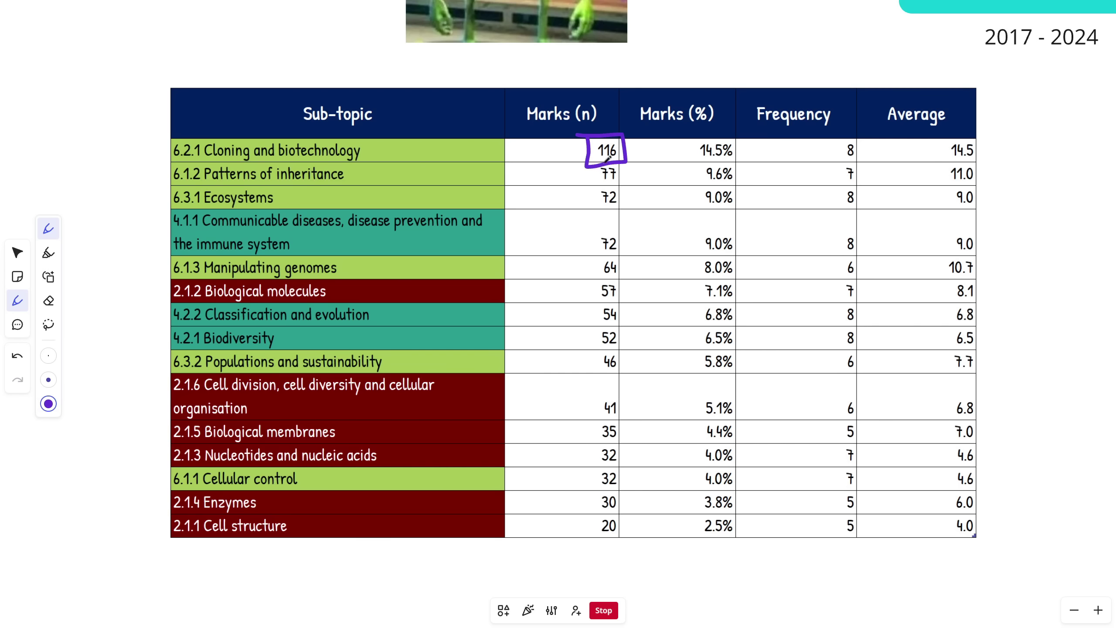
key(ctrl+z)
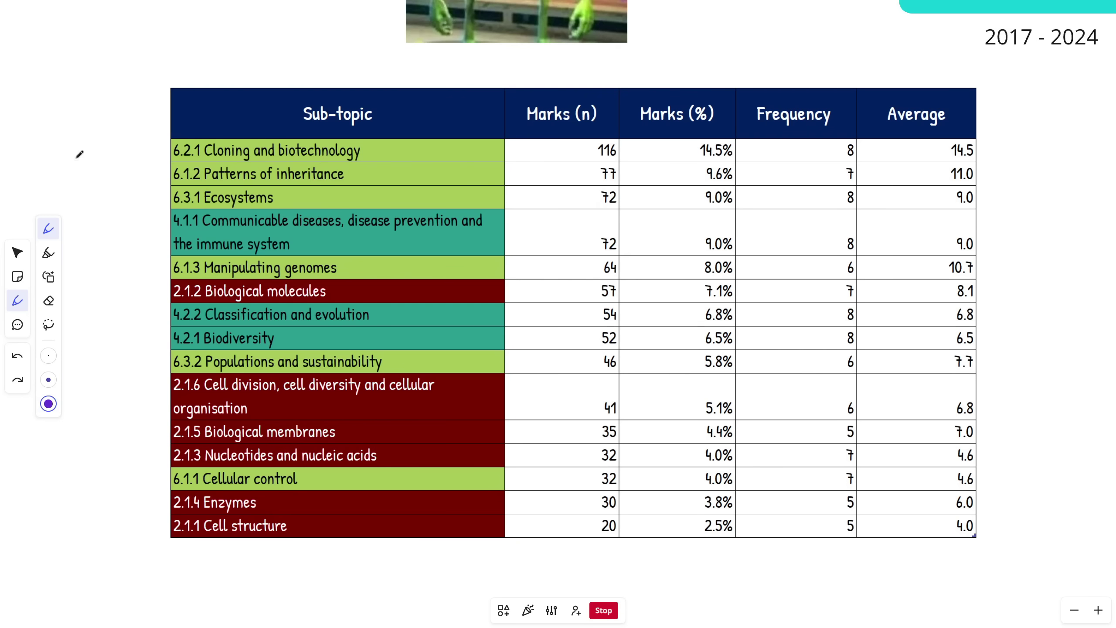
drag(75, 158, 143, 152)
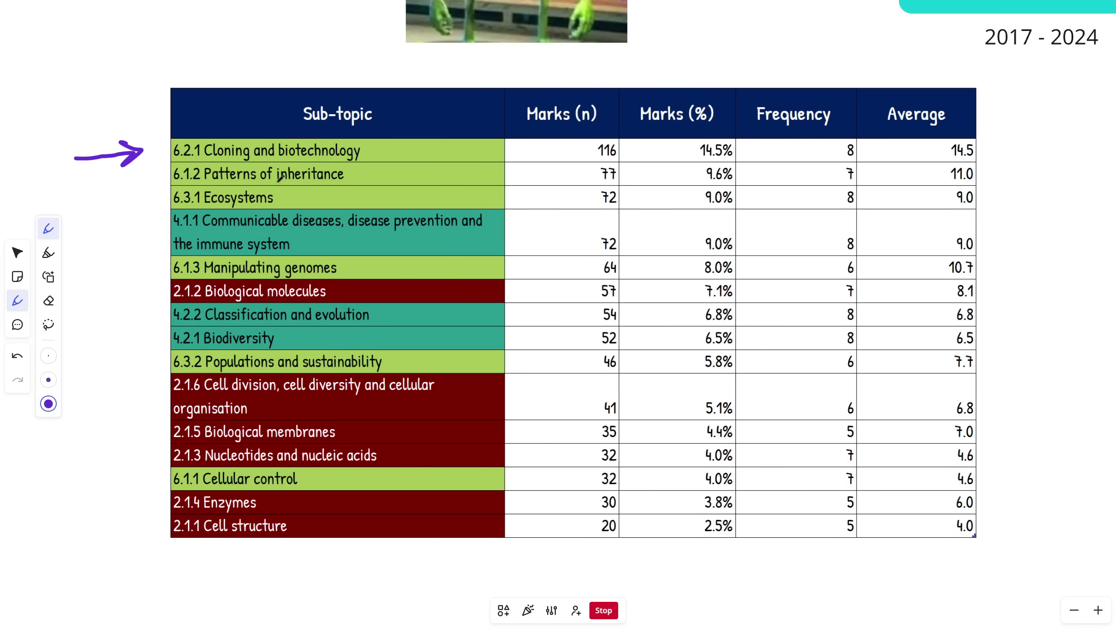
click(369, 155)
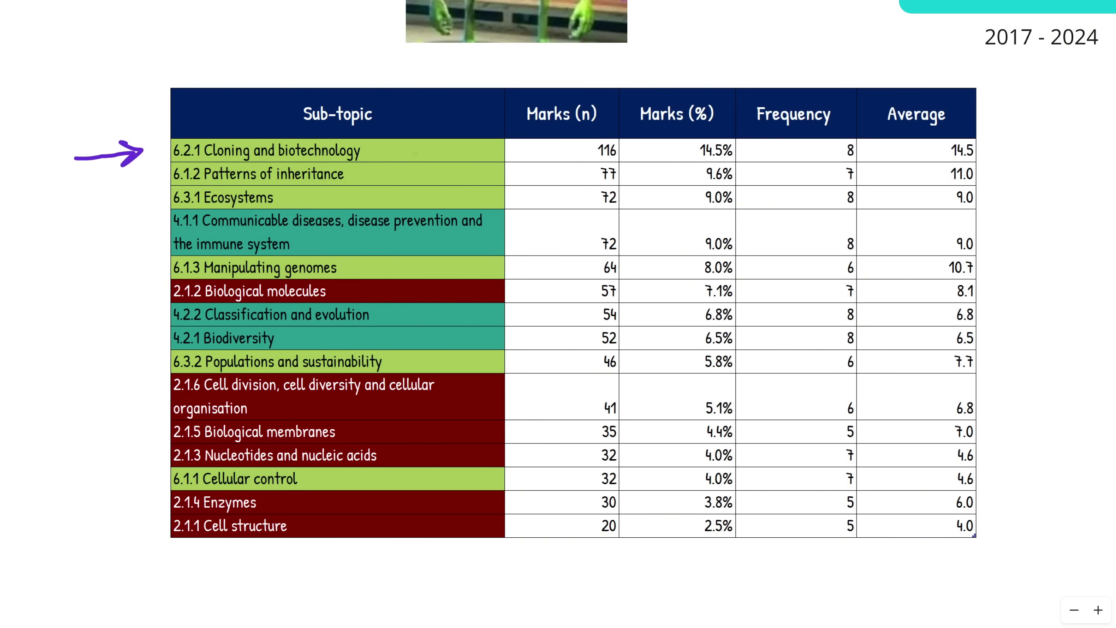
- Draw pen arrows pointing to the 6.1.2 Patterns of inheritance and 6.3.1 Ecosystems rows in the sub-topics table
scroll(415, 154, up, 15)
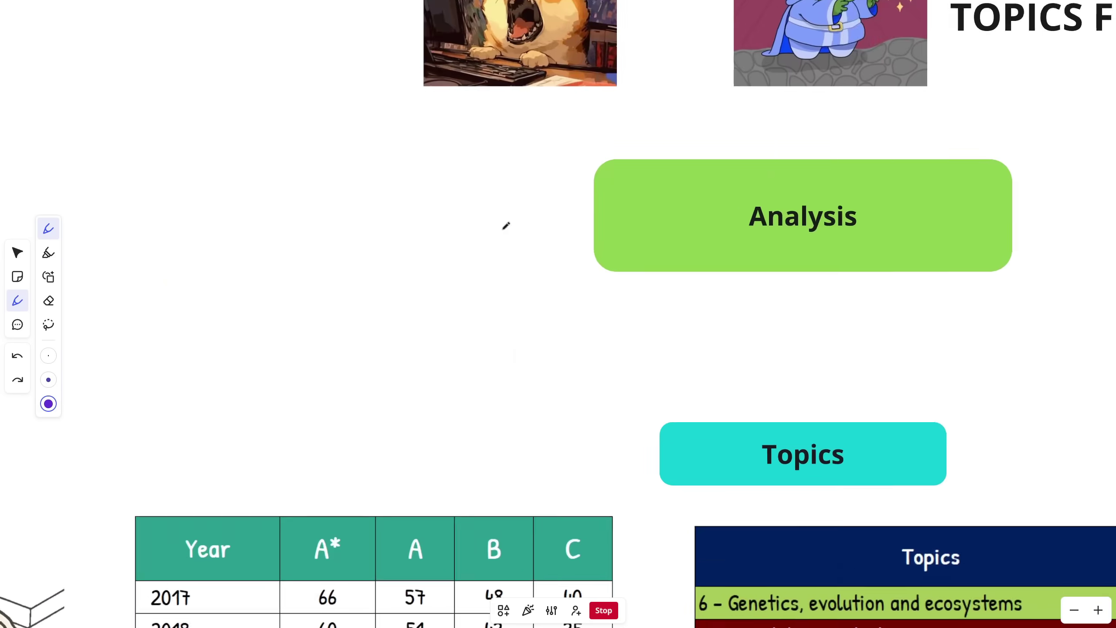
scroll(334, 427, down, 10)
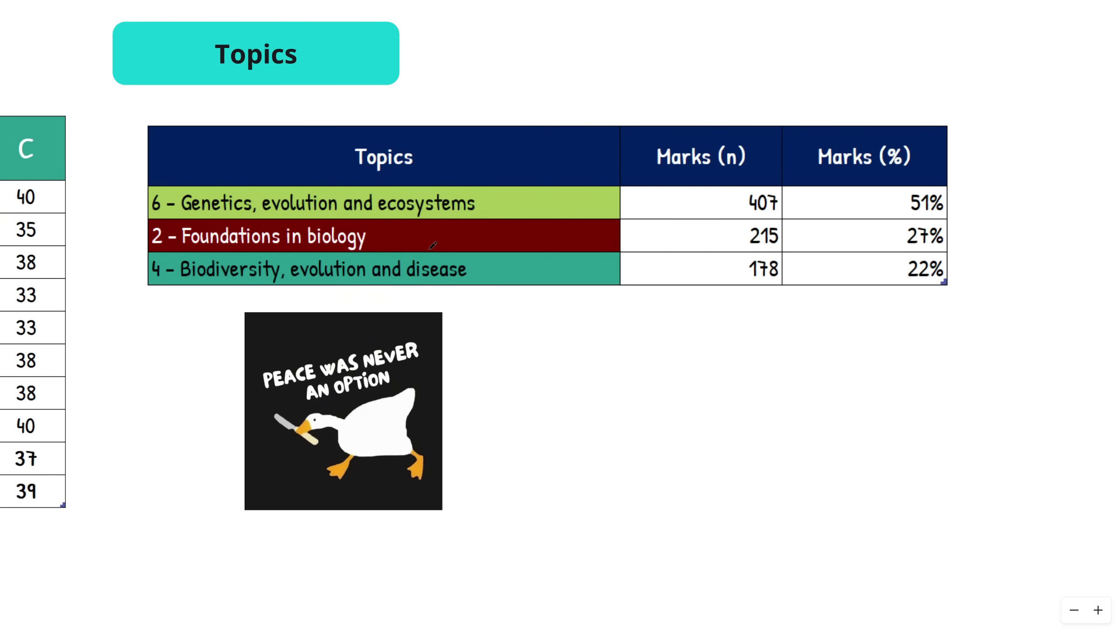
scroll(411, 334, down, 10)
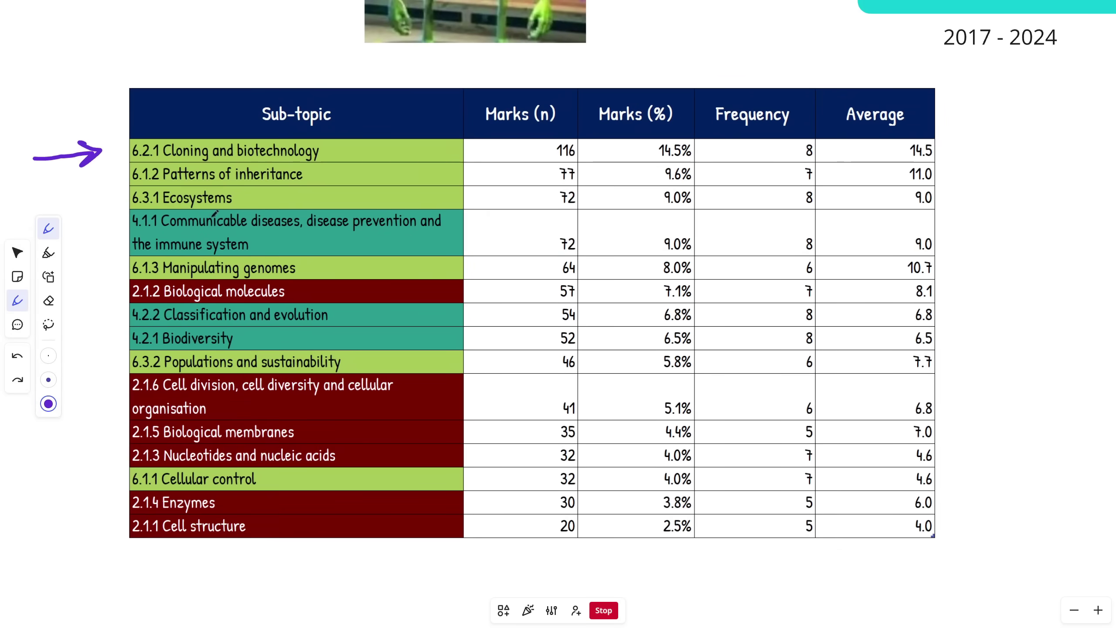
scroll(215, 213, down, 2)
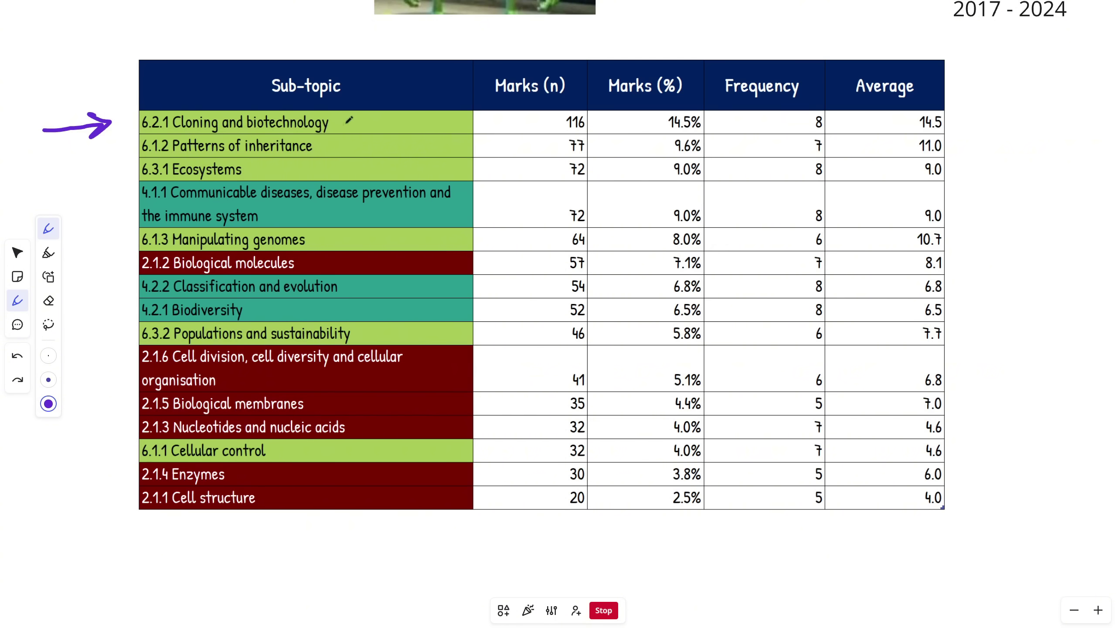
mouse_move(559, 111)
mouse_down()
mouse_move(604, 131)
mouse_move(580, 109)
mouse_move(558, 111)
mouse_up()
key(ctrl+z)
mouse_move(57, 159)
mouse_down()
mouse_move(114, 154)
mouse_move(99, 168)
mouse_move(125, 173)
mouse_move(115, 189)
mouse_up()
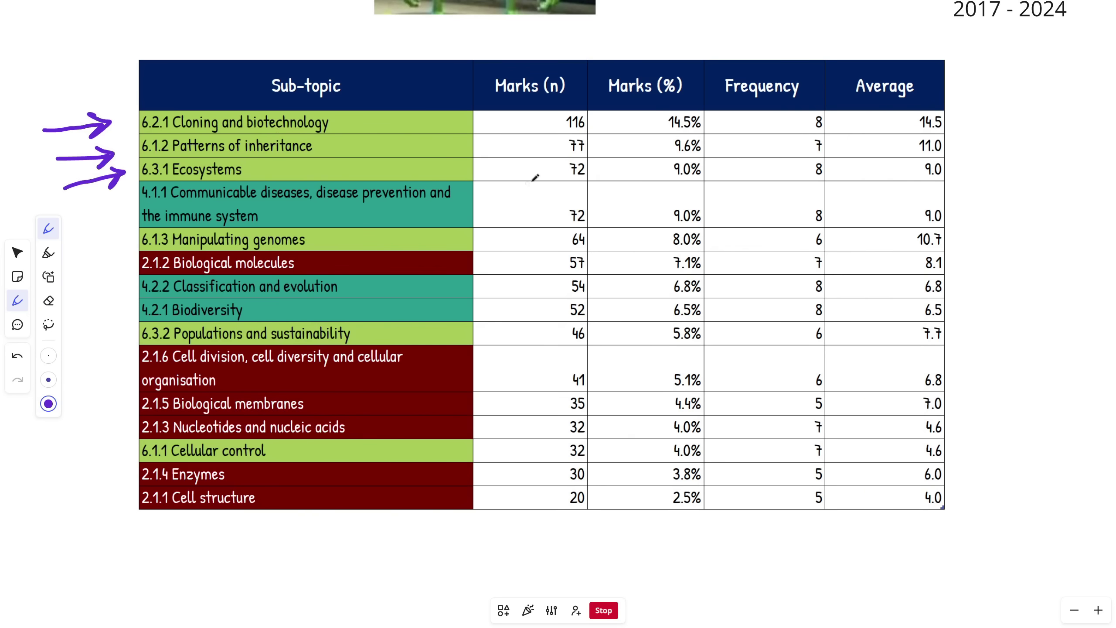
mouse_move(534, 178)
mouse_down()
mouse_move(618, 203)
mouse_move(529, 172)
mouse_up()
key(ctrl+z)
- Revisit the Topics table and compare it with the 2017–2024 sub-topics table and its chart
scroll(438, 177, up, 10)
scroll(243, 578, up, 3)
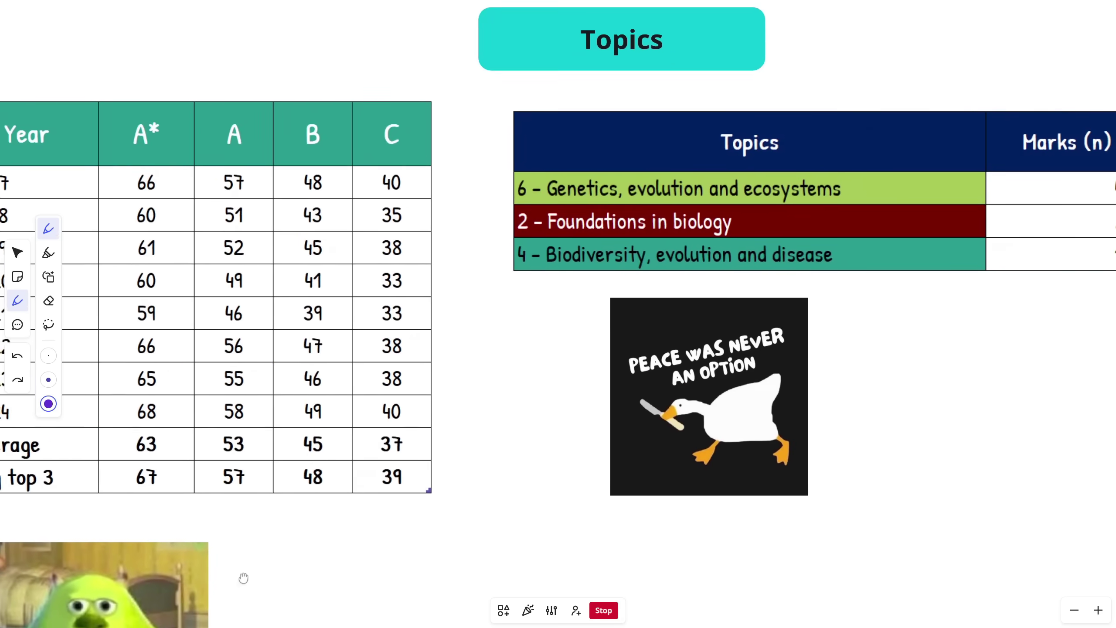
scroll(243, 577, down, 15)
scroll(433, 332, up, 4)
scroll(575, 326, up, 6)
scroll(576, 326, right, 8)
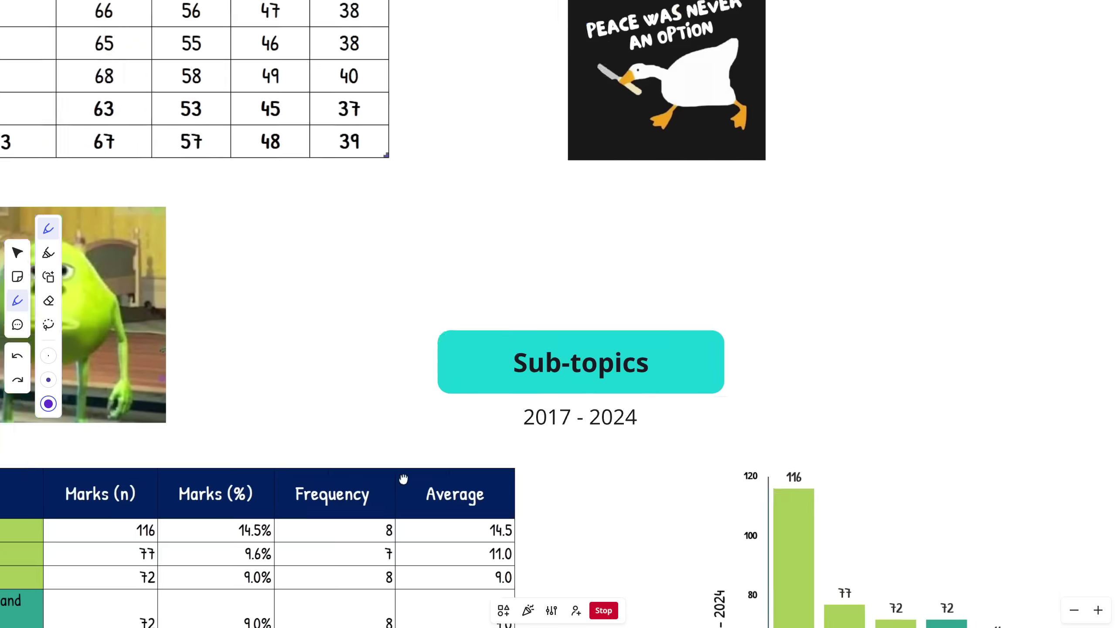
scroll(404, 479, down, 3)
scroll(501, 389, down, 10)
scroll(501, 388, up, 2)
scroll(309, 305, up, 1)
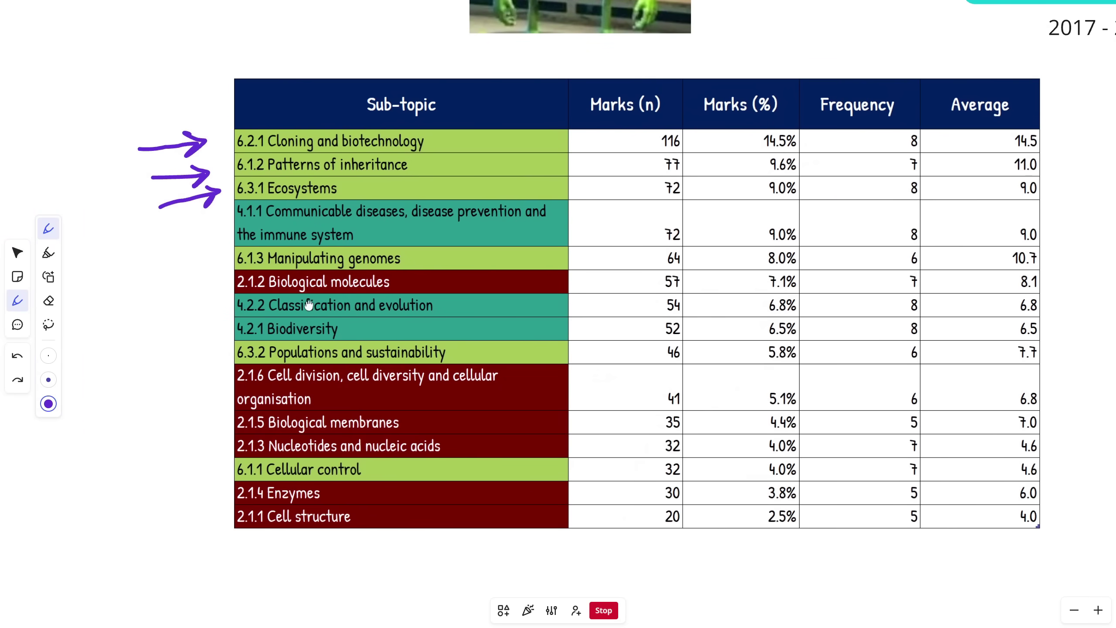
- Draw pen arrows pointing to the 4.1.1 Communicable diseases and 6.1.3 Manipulating genomes rows in the sub-topics table
mouse_move(161, 241)
mouse_down()
mouse_move(222, 229)
mouse_move(206, 246)
mouse_move(224, 228)
mouse_up()
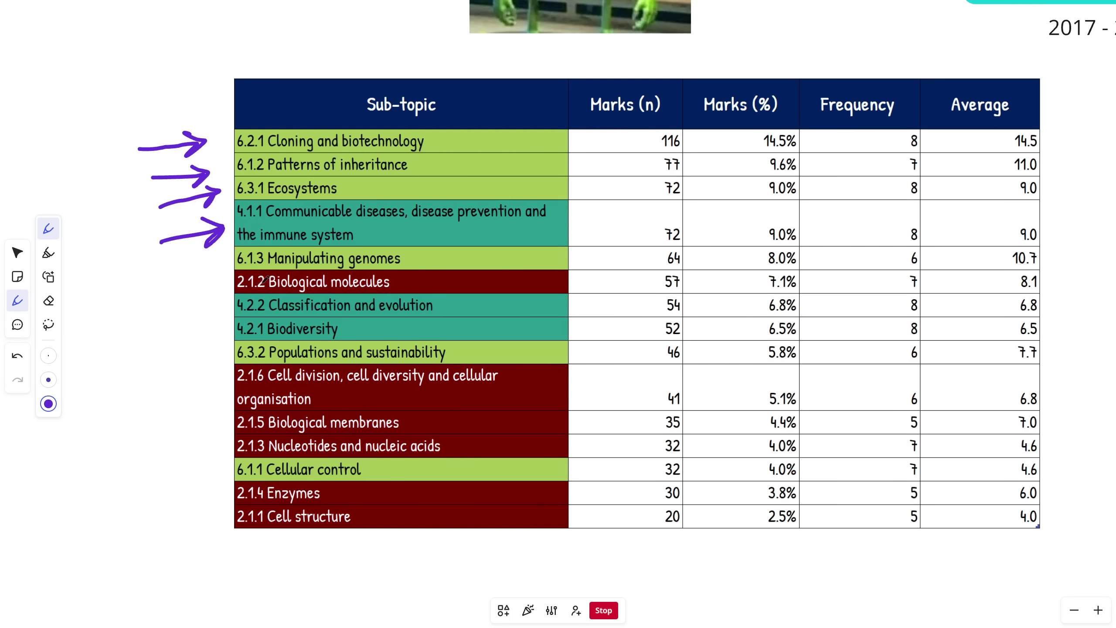
mouse_move(142, 276)
mouse_down()
mouse_move(222, 263)
mouse_move(207, 283)
mouse_up()
drag(202, 255, 223, 264)
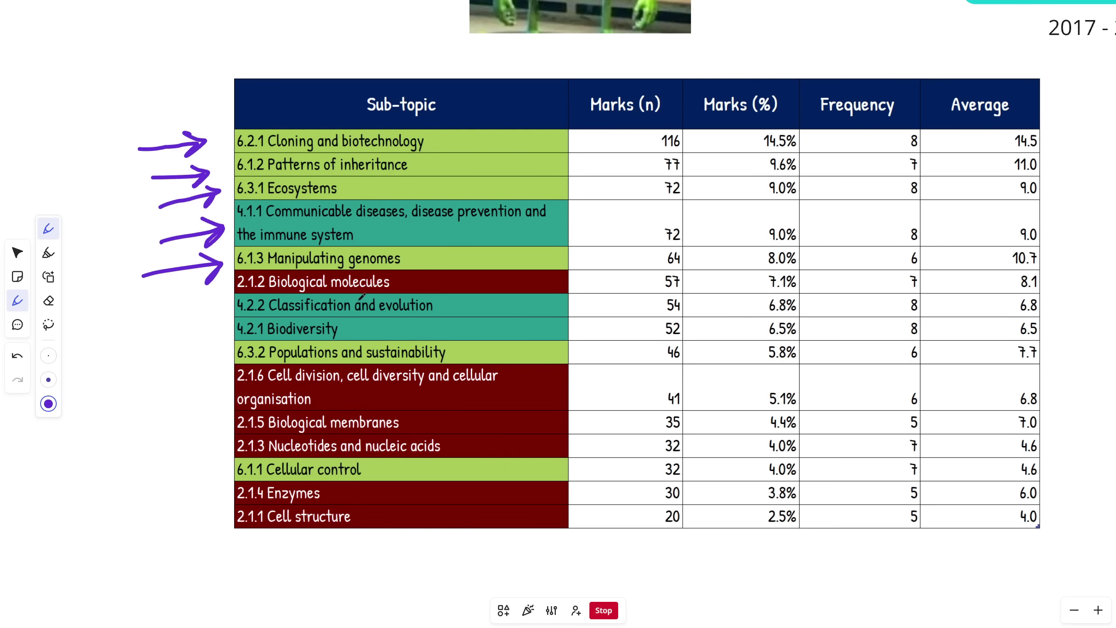
- Undo all five pen arrows beside the sub-topics table
key(ctrl+z)
key(ctrl+z)
key(ctrl+z)
key(ctrl+z)
key(ctrl+z)
- Circle the Frequency and Average values of the top eight sub-topic rows with the pen and undo the circle
drag(593, 275, 527, 268)
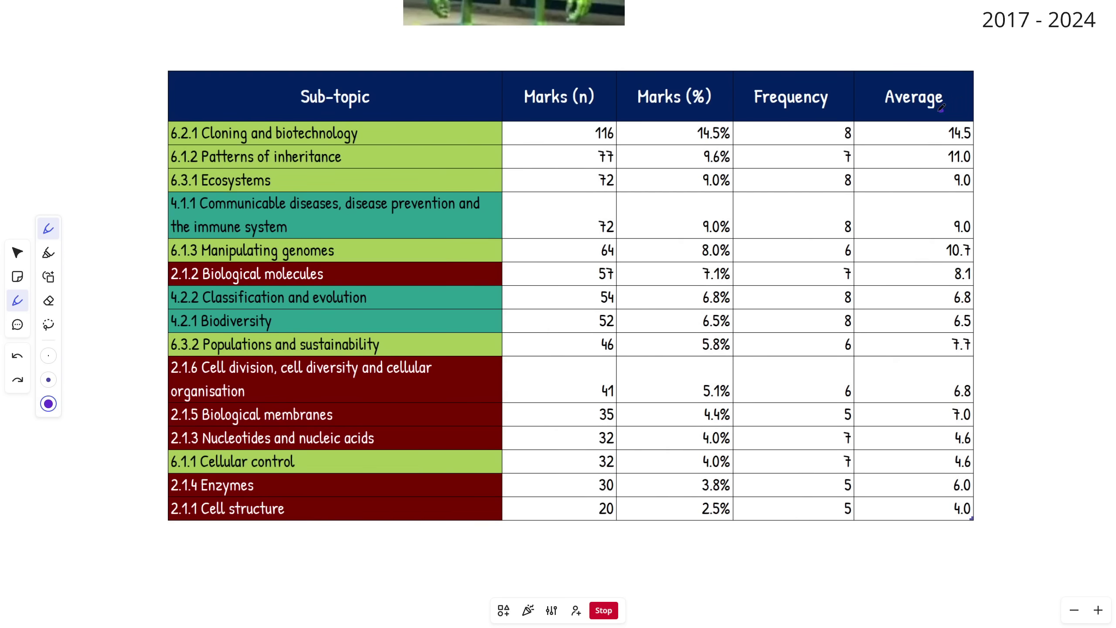
mouse_move(943, 110)
mouse_down()
mouse_move(786, 207)
mouse_move(813, 297)
mouse_move(927, 334)
mouse_move(919, 118)
mouse_up()
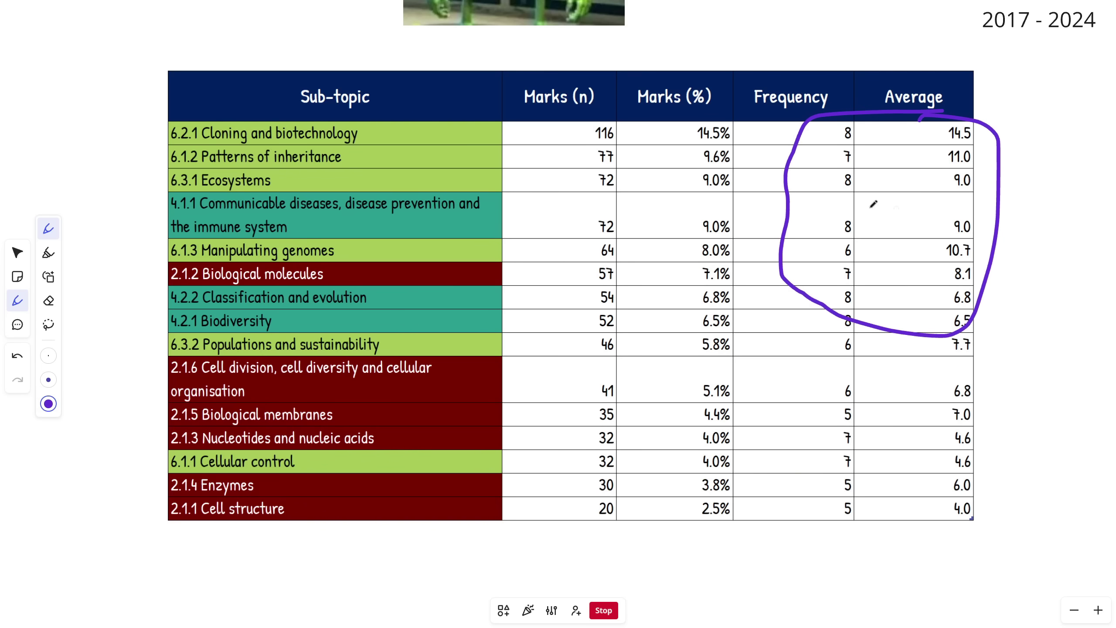
key(ctrl+z)
- Point out the Cloning and biotechnology, Patterns of inheritance and Ecosystems rows with temporary pen arrows
mouse_move(101, 139)
mouse_down()
mouse_move(153, 149)
mouse_move(174, 140)
mouse_up()
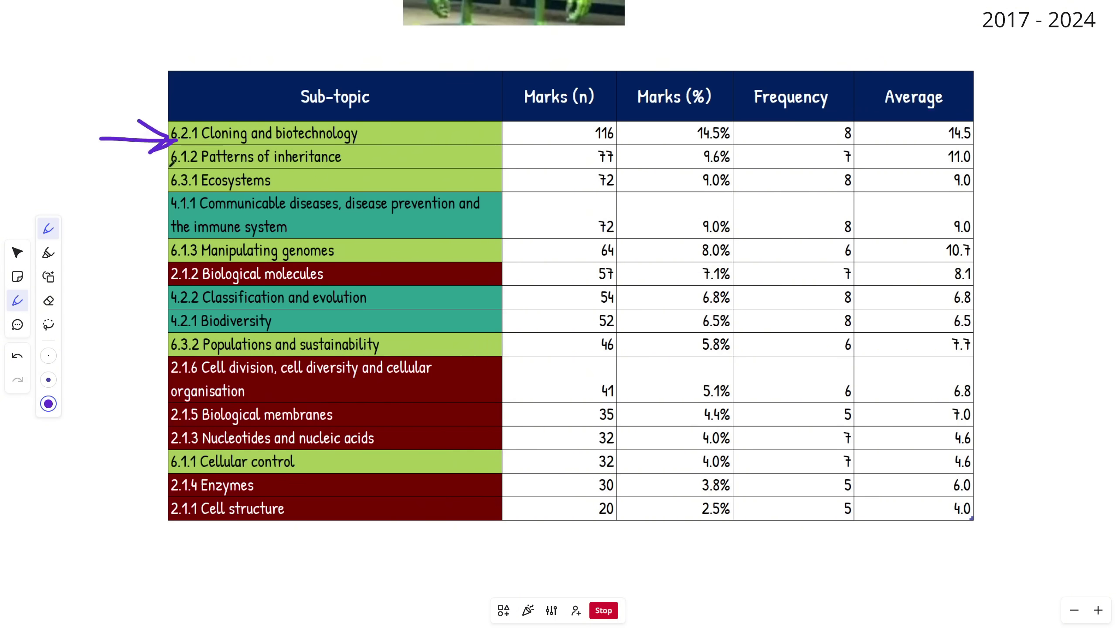
drag(94, 179, 155, 159)
mouse_move(155, 159)
mouse_down()
mouse_move(131, 189)
mouse_move(153, 173)
mouse_up()
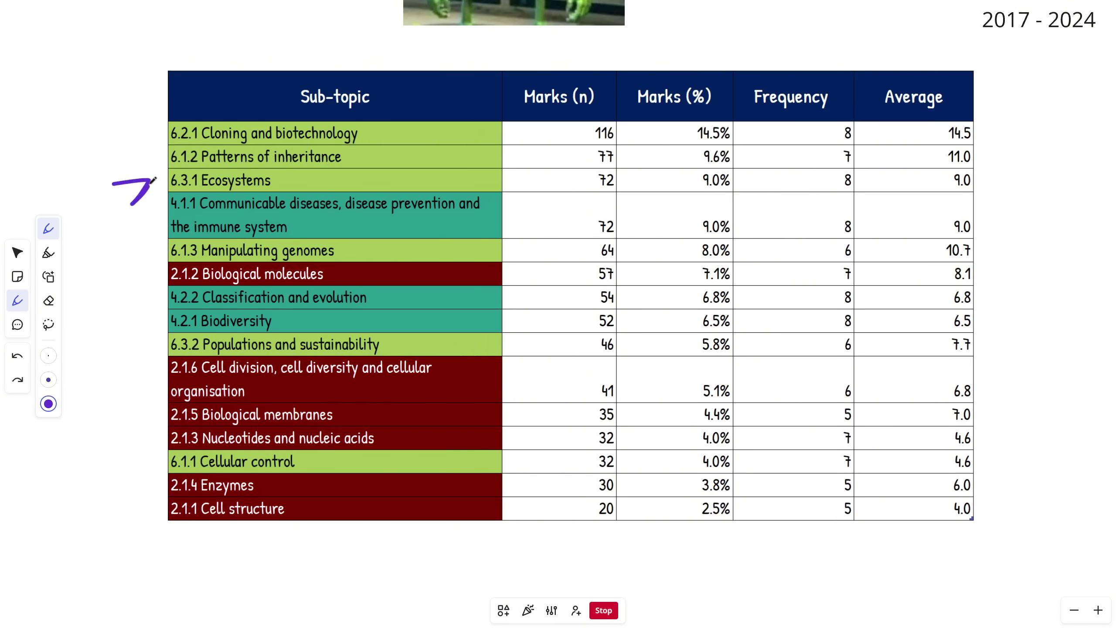
- Draw a pen loop around the top eight sub-topic rows across all columns and undo it
mouse_move(151, 119)
mouse_down()
mouse_move(135, 277)
mouse_move(385, 304)
mouse_move(802, 292)
mouse_move(977, 169)
mouse_move(971, 110)
mouse_up()
mouse_move(178, 95)
mouse_down()
mouse_move(136, 223)
mouse_move(591, 291)
mouse_move(1006, 293)
mouse_move(429, 110)
mouse_move(150, 103)
mouse_up()
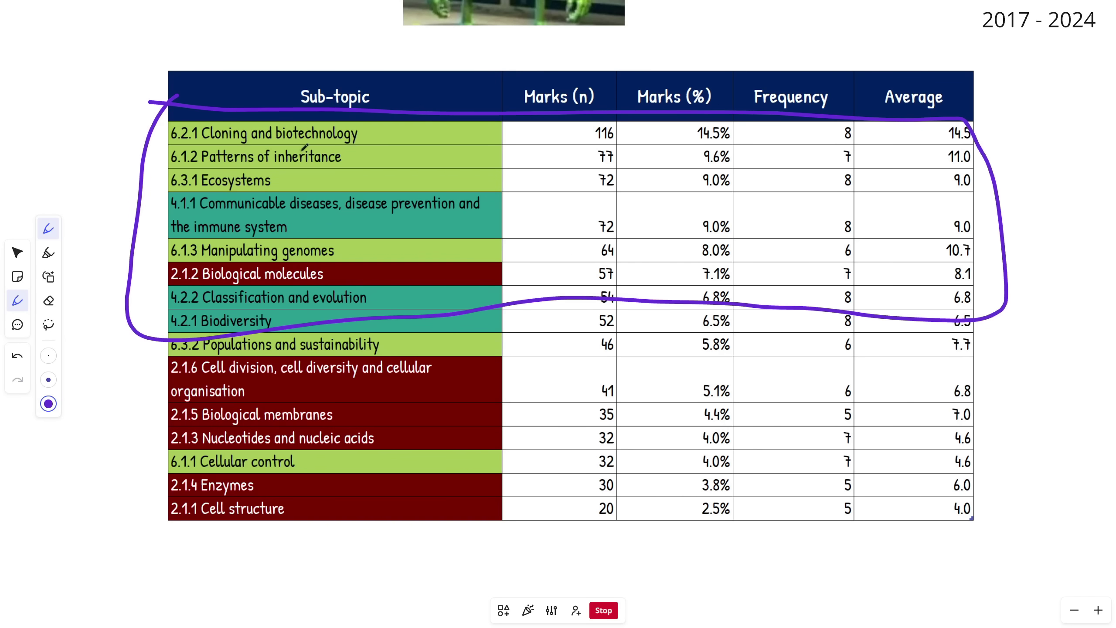
key(ctrl+z)
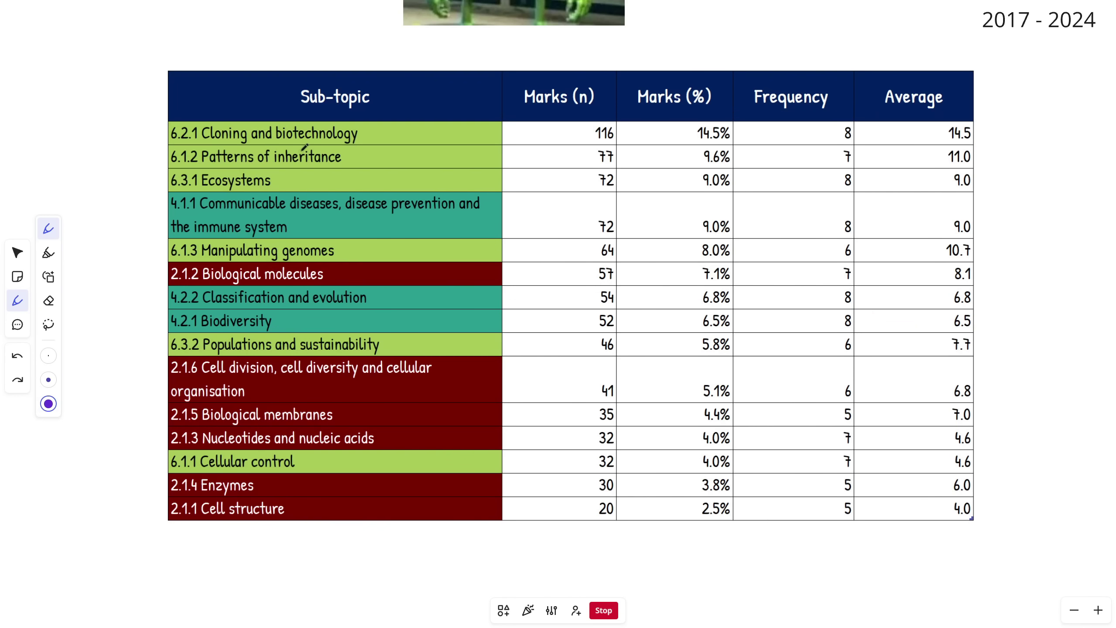
- Mark the rows from 6.2.1 Cloning and biotechnology to 2.1.2 Biological molecules with pen strokes and undo the strokes
mouse_move(133, 130)
mouse_down()
mouse_move(158, 129)
mouse_move(168, 206)
mouse_up()
drag(141, 253, 158, 250)
drag(140, 283, 166, 278)
key(ctrl+z)
key(ctrl+z)
key(ctrl+z)
key(ctrl+z)
key(ctrl+z)
key(ctrl+z)
- Mark the highest Marks (n) values and the first sub-topic row with the pen, undoing each mark
mouse_move(592, 118)
mouse_down()
mouse_move(633, 141)
mouse_move(563, 117)
mouse_move(590, 251)
mouse_move(563, 260)
mouse_up()
key(ctrl+z)
key(ctrl+z)
mouse_move(156, 132)
mouse_down()
mouse_move(820, 366)
mouse_move(383, 121)
mouse_up()
key(ctrl+z)
- Draw a short pen line beside the 4.2.1 Biodiversity row, and circle its 6.5 average temporarily
drag(123, 325, 153, 327)
mouse_move(951, 334)
mouse_down()
mouse_move(987, 304)
mouse_move(954, 333)
mouse_up()
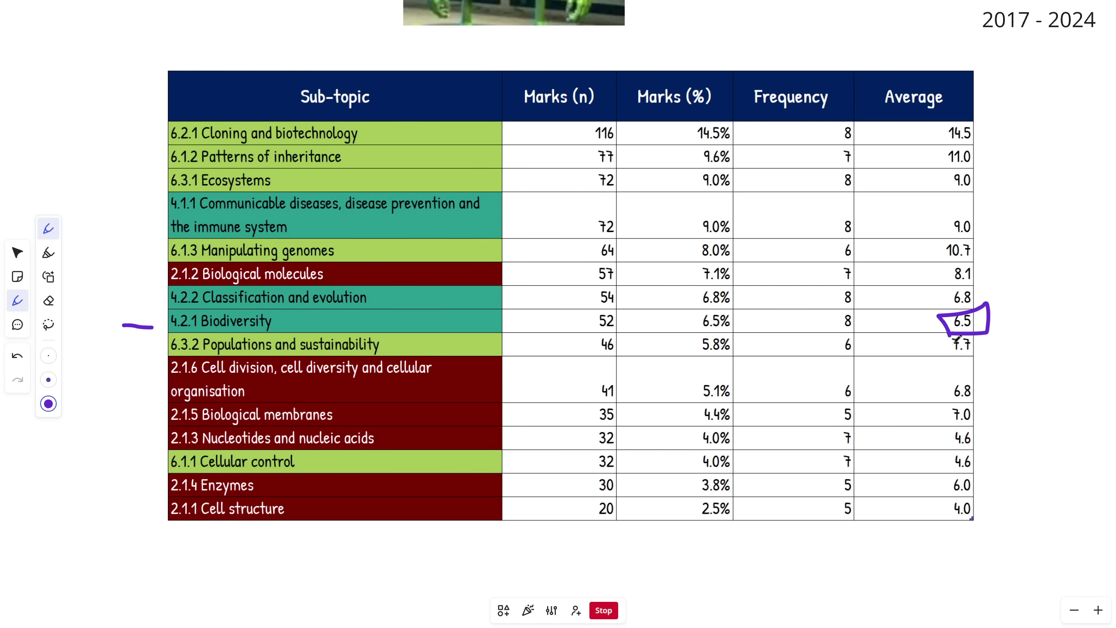
key(ctrl+z)
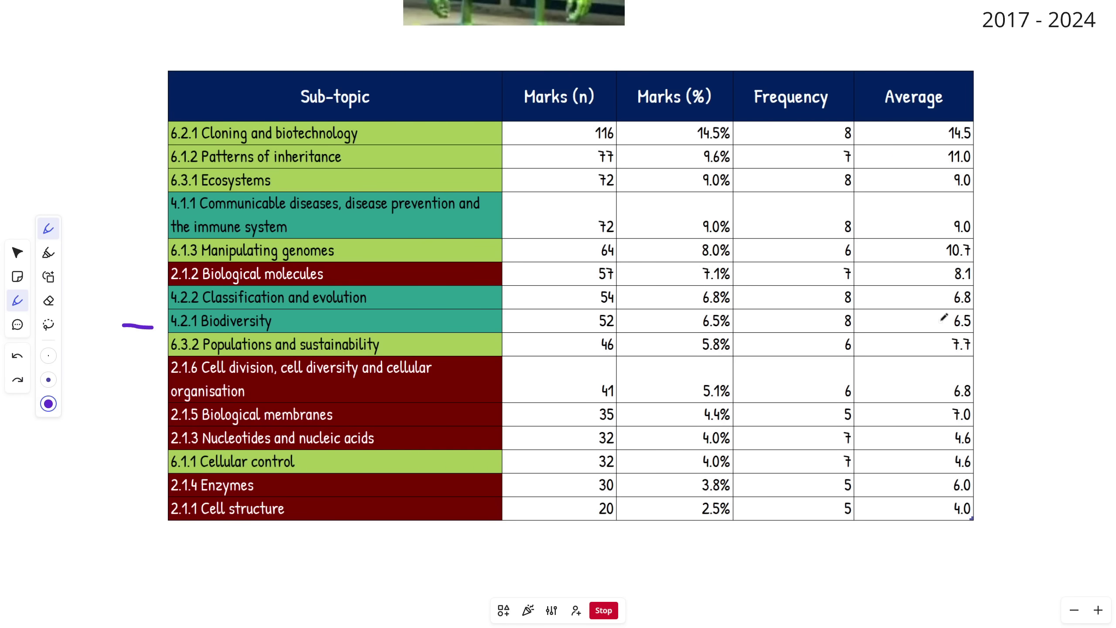
- Go to the sub-topics bar chart and circle the 116 label of the Cloning and biotechnology bar, undoing each circle
key(Right)
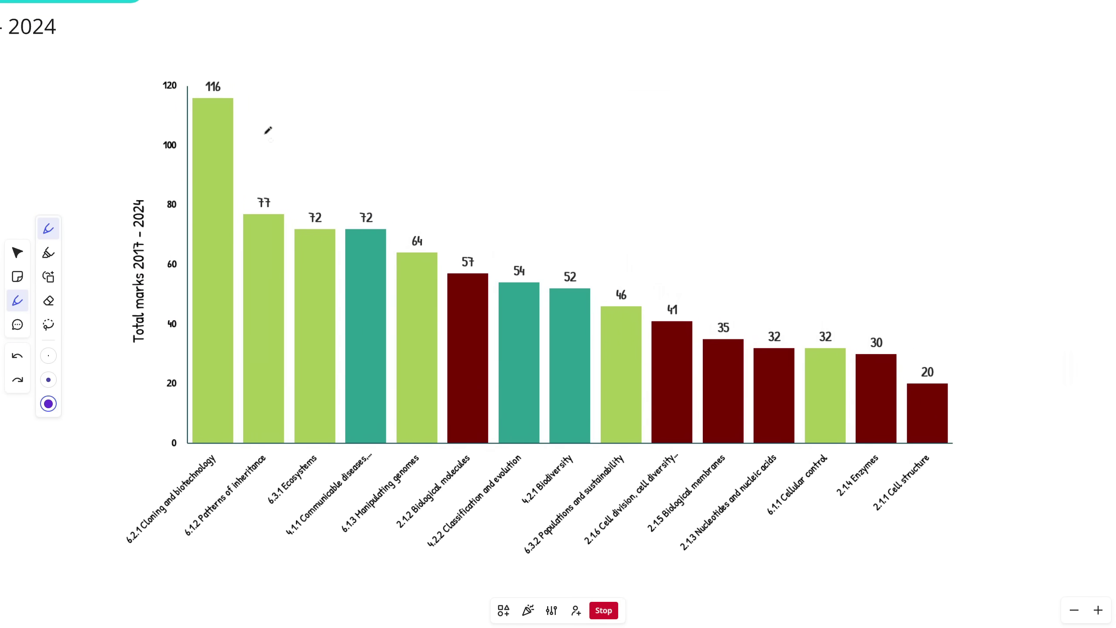
drag(193, 80, 203, 75)
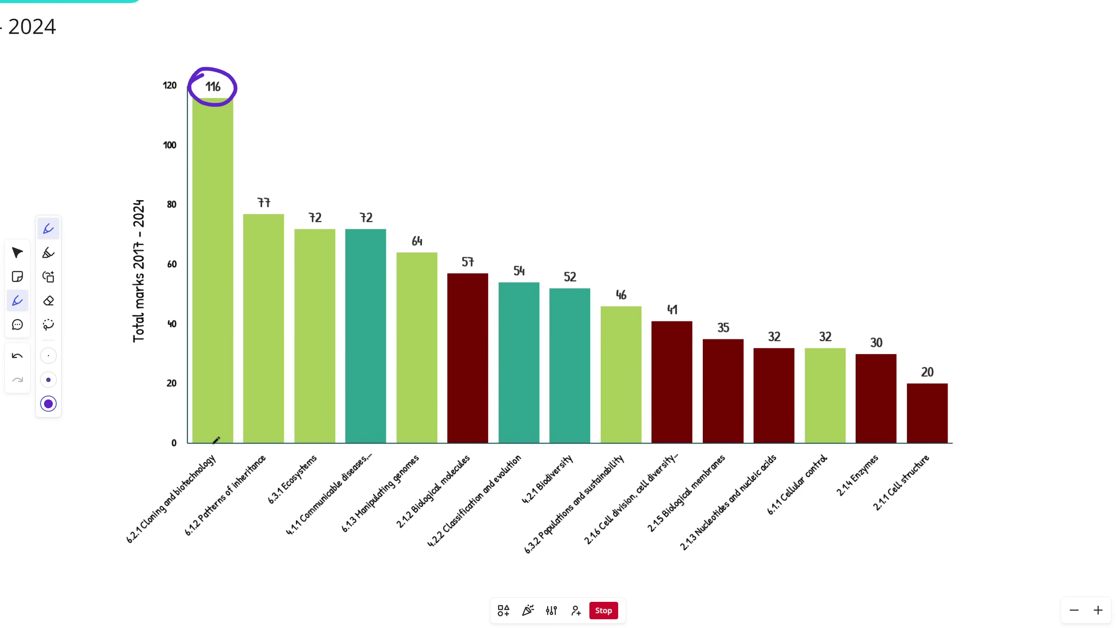
key(ctrl+z)
mouse_move(201, 71)
mouse_down()
mouse_move(244, 74)
mouse_move(176, 76)
mouse_up()
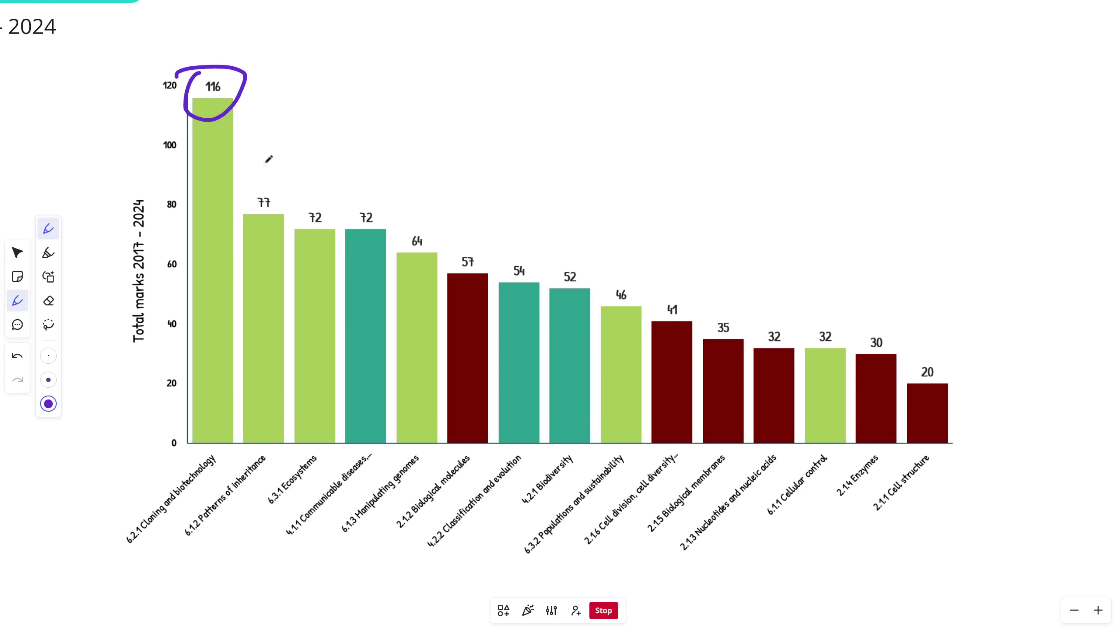
key(ctrl+z)
- Mark the 77, 72 and 72 bar labels and the lower bars in turn with the pen, undoing each mark
mouse_move(255, 186)
mouse_down()
mouse_move(245, 198)
mouse_move(382, 228)
mouse_move(252, 189)
mouse_up()
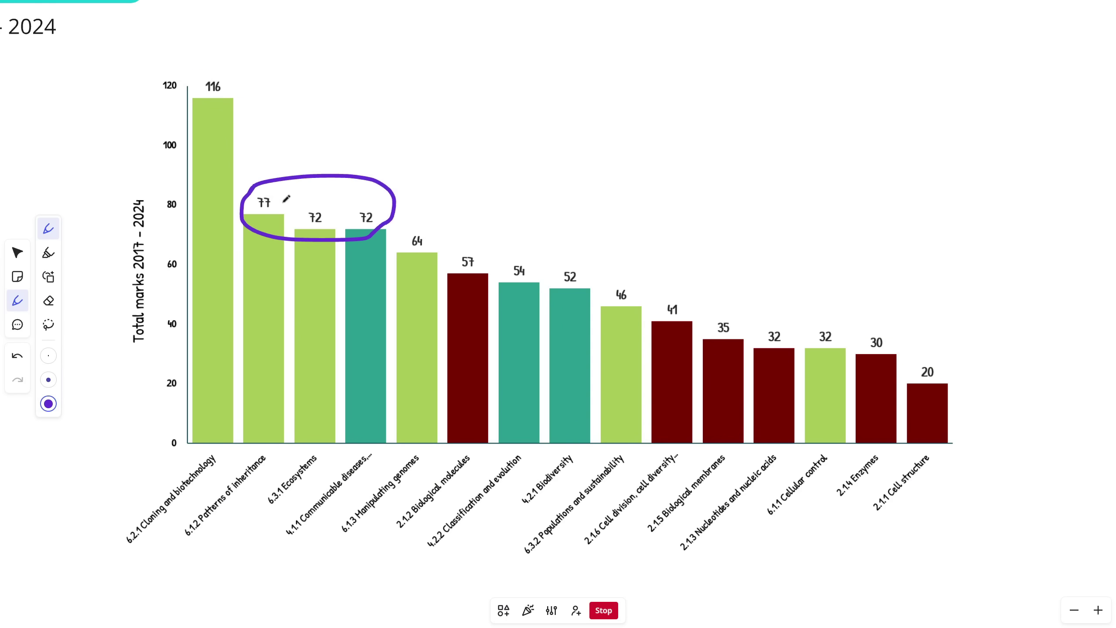
key(ctrl+z)
mouse_move(417, 209)
mouse_down()
mouse_move(418, 262)
mouse_move(618, 299)
mouse_move(402, 215)
mouse_up()
key(ctrl+z)
mouse_move(579, 248)
mouse_down()
mouse_move(653, 331)
mouse_move(925, 367)
mouse_up()
key(ctrl+z)
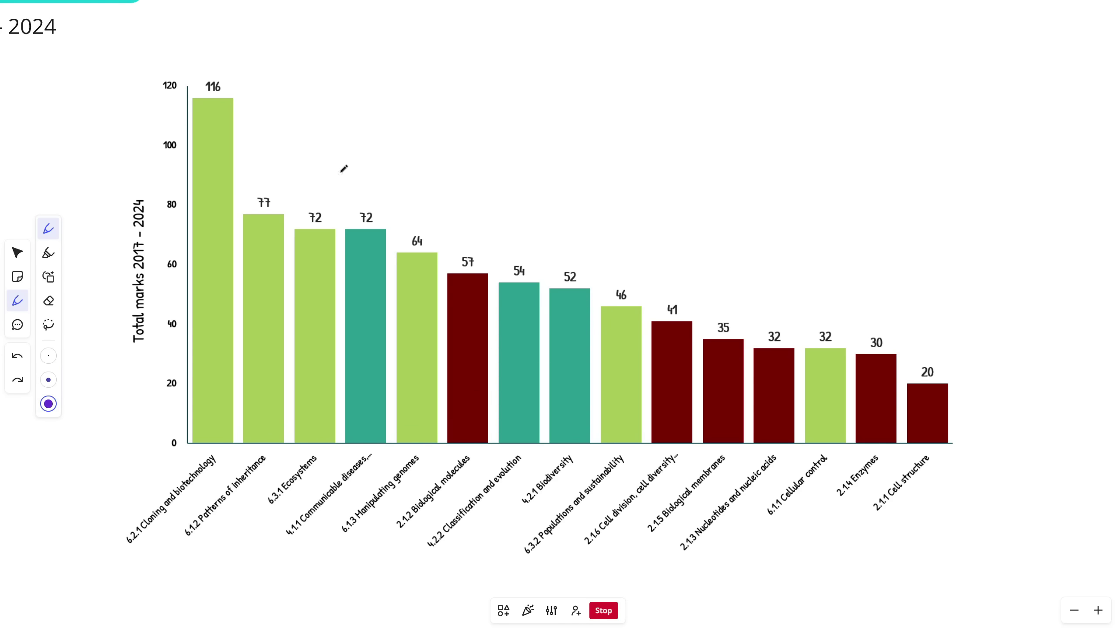
- Circle the 116 label again and draw a descending pen arrow along the remaining bars, undoing each annotation
mouse_move(190, 70)
mouse_down()
mouse_move(226, 252)
mouse_move(493, 236)
mouse_move(193, 74)
mouse_up()
key(ctrl+z)
mouse_move(502, 263)
mouse_down()
mouse_move(720, 294)
mouse_move(929, 358)
mouse_move(941, 332)
mouse_up()
key(ctrl+z)
drag(202, 74, 207, 72)
drag(269, 188, 907, 334)
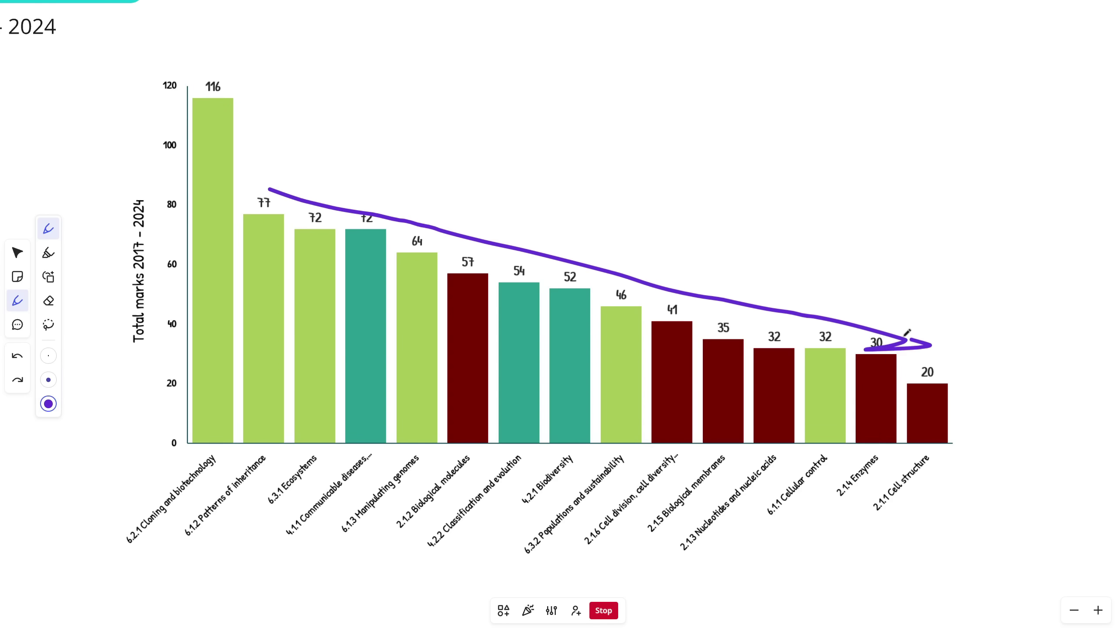
key(ctrl+z)
- Switch to the Excel workbook and examine the 2017–2024 yearly marks for 6.2.1 Cloning and biotechnology
mouse_move(385, 617)
click(345, 577)
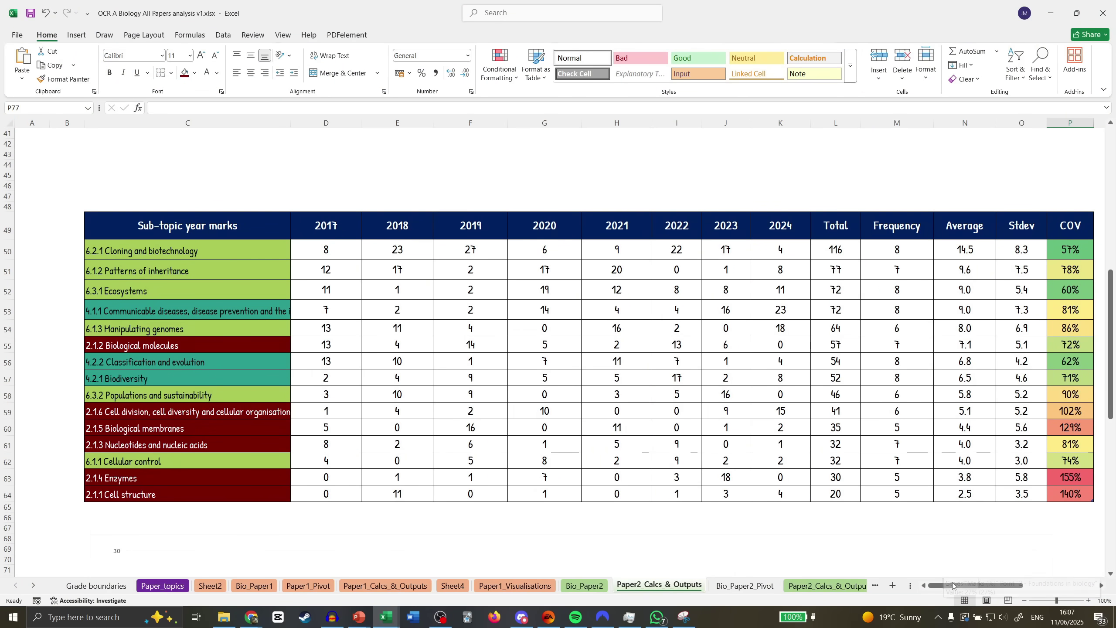
scroll(952, 584, right, 1)
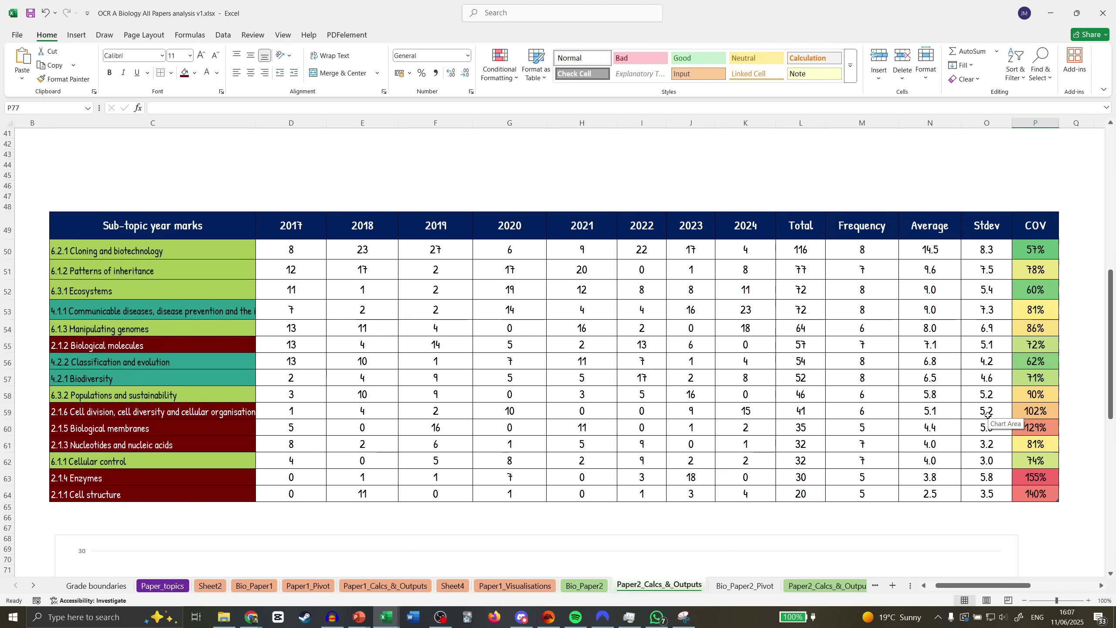
click(730, 247)
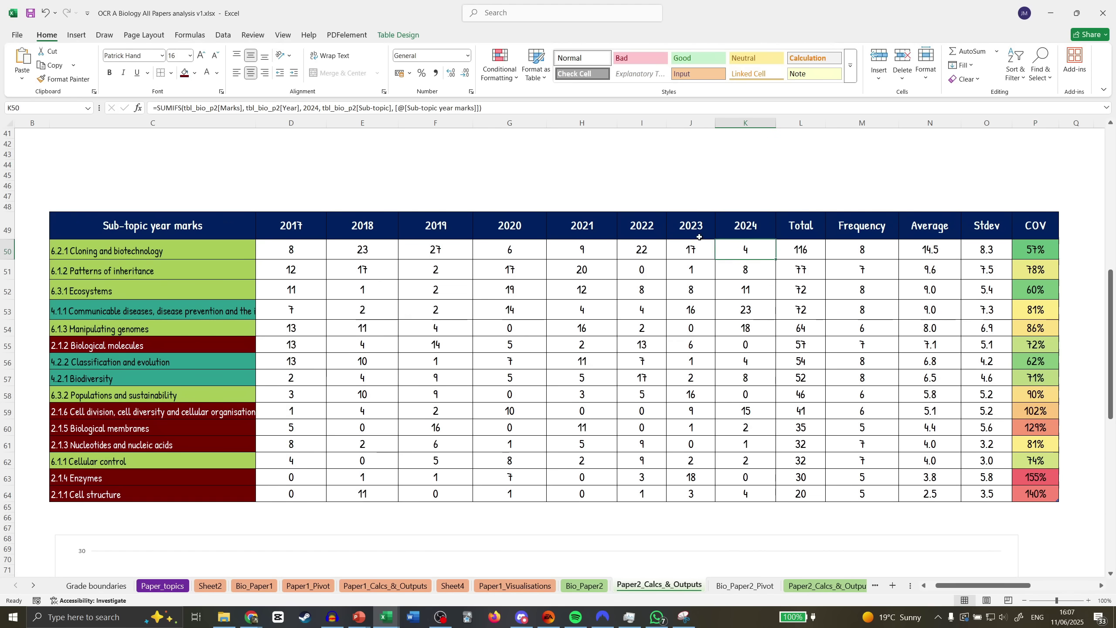
click(699, 249)
click(221, 254)
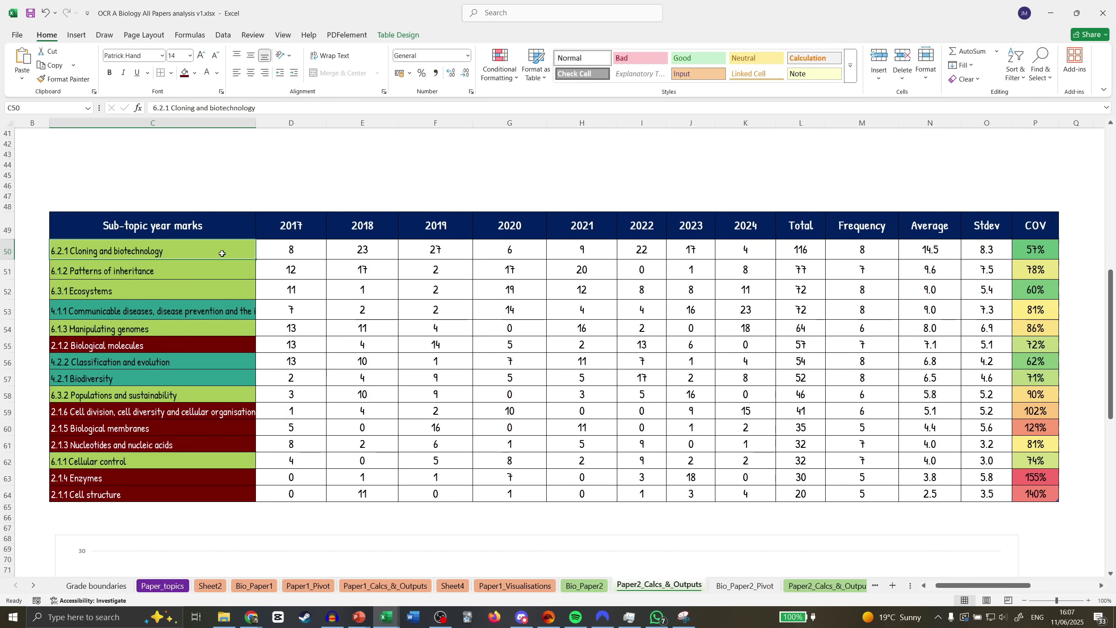
drag(323, 251, 709, 252)
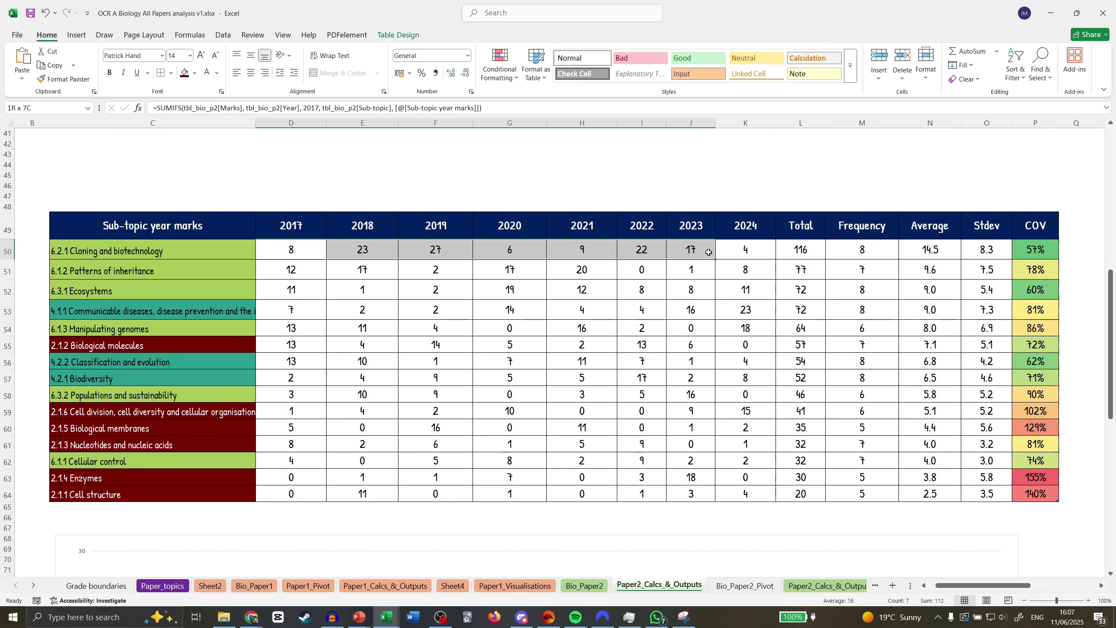
click(745, 251)
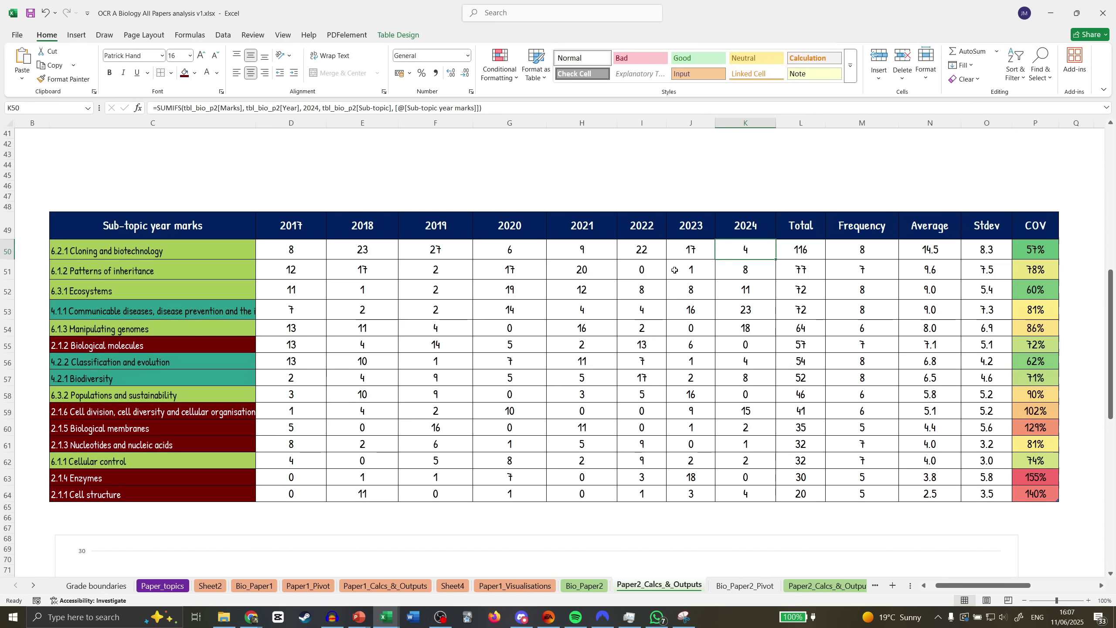
- Examine the yearly marks for 6.1.2 Patterns of inheritance, comparing the earlier years with 2021, 2023 and 2024
click(678, 275)
drag(678, 275, 681, 316)
click(694, 270)
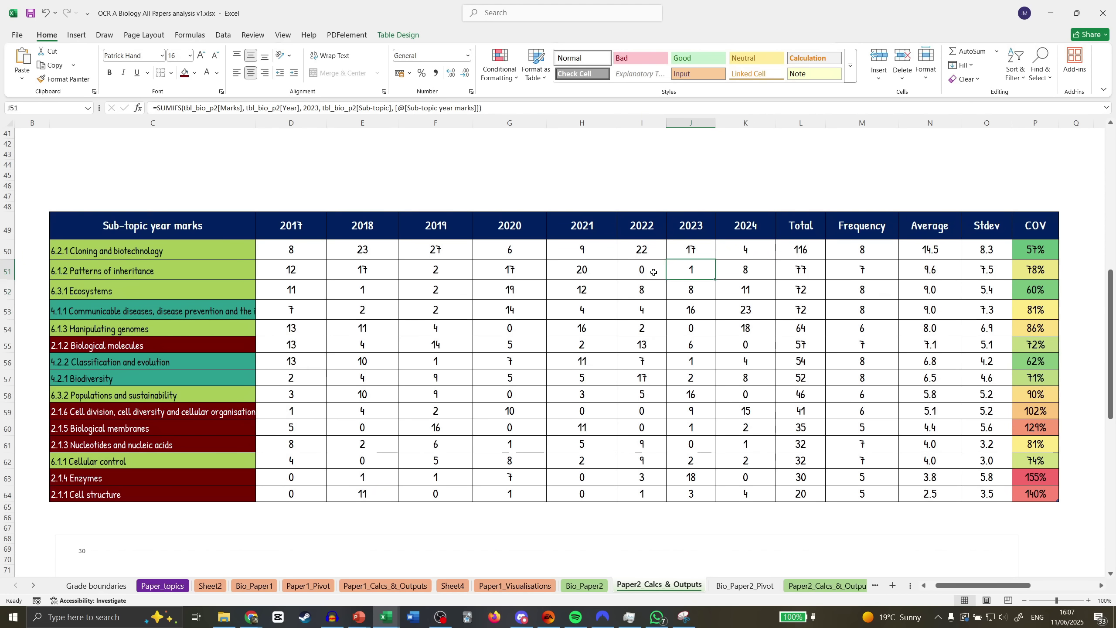
drag(257, 269, 527, 290)
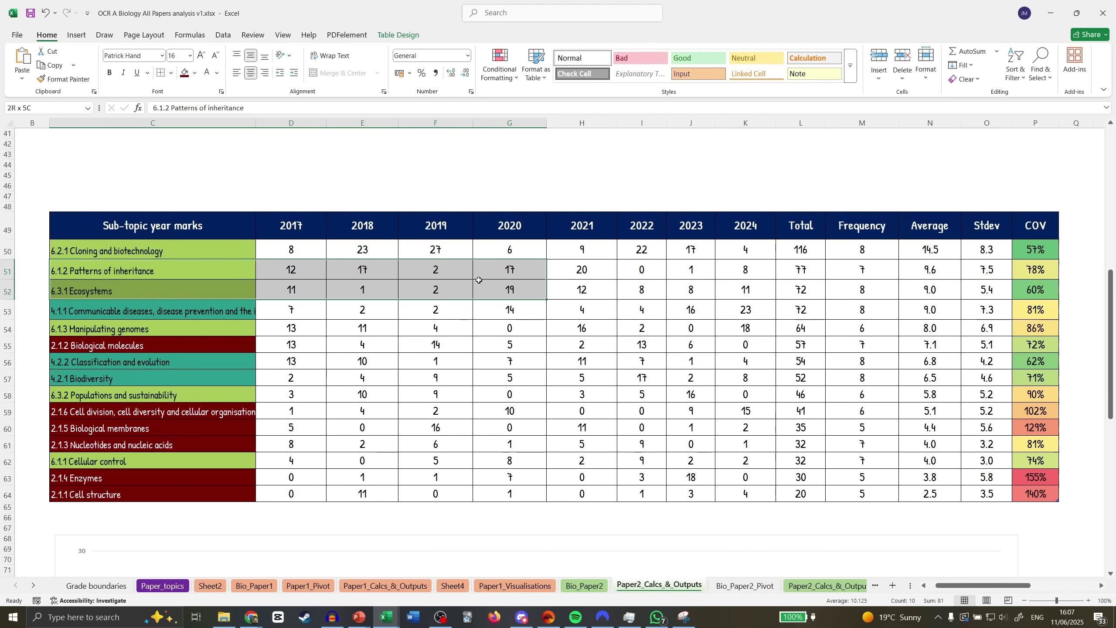
click(585, 270)
click(690, 273)
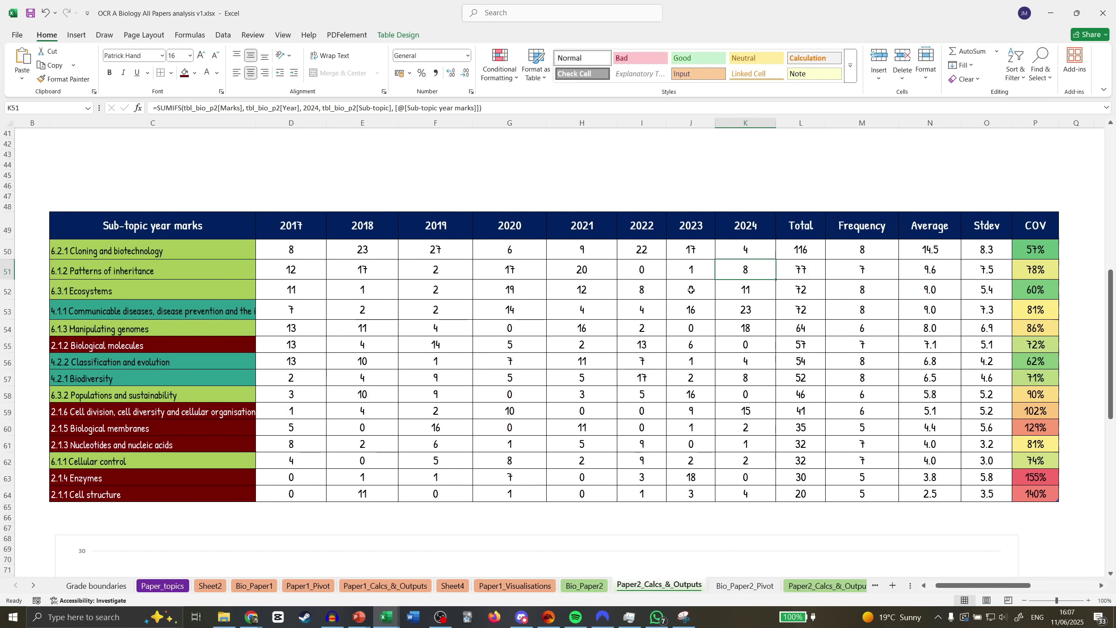
- Compare the 2023 and 2024 marks for Ecosystems, Communicable diseases and Manipulating genomes
key(Down)
click(743, 296)
click(688, 313)
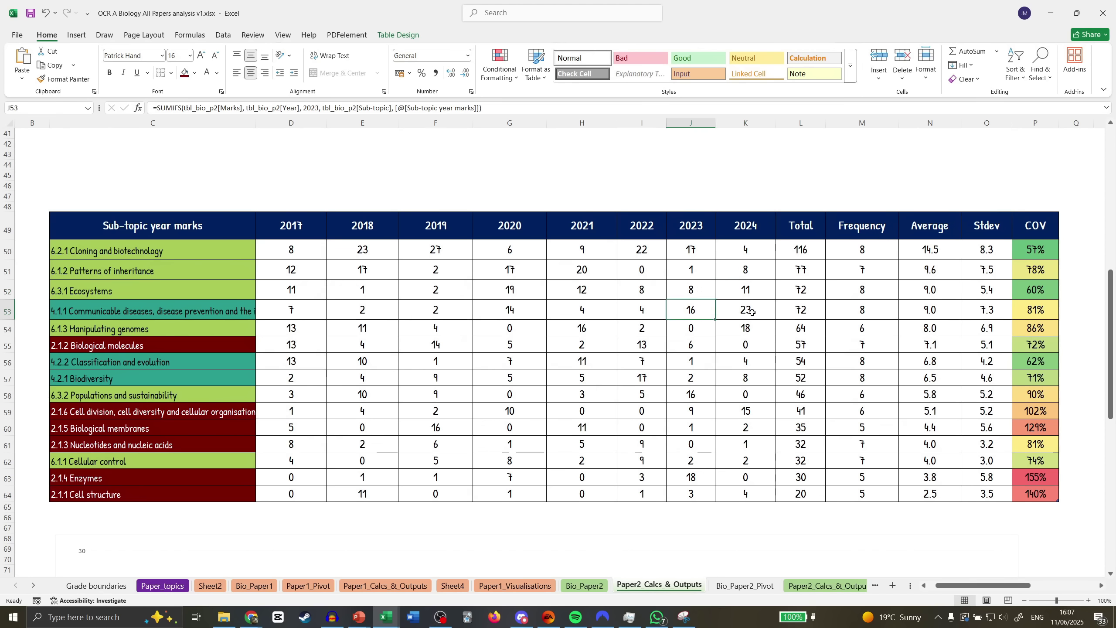
click(751, 312)
click(706, 332)
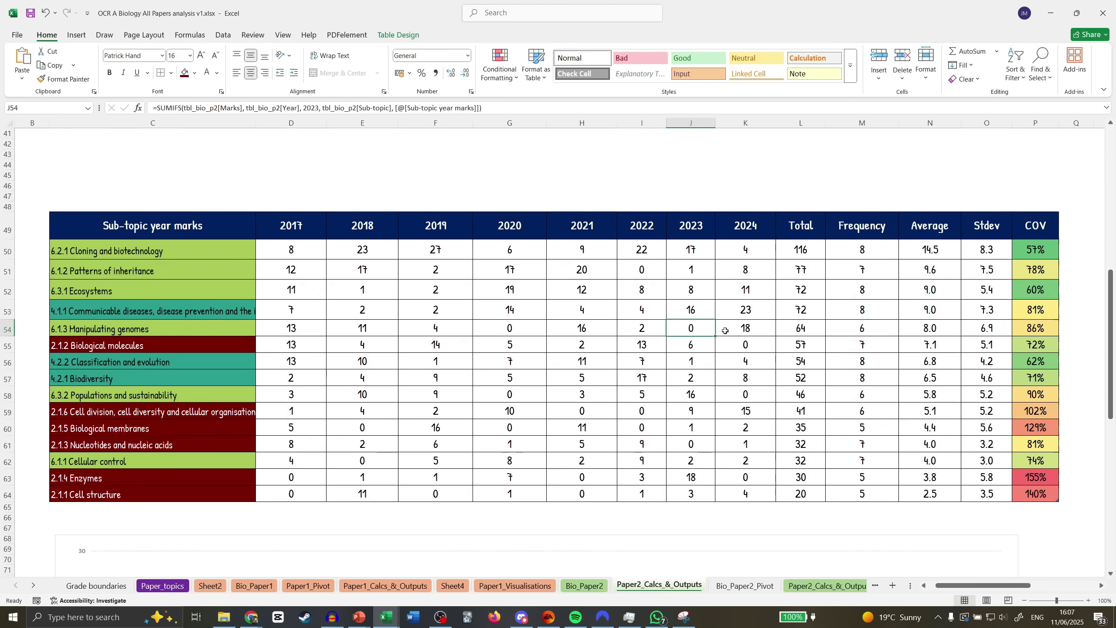
drag(748, 331, 691, 268)
- Highlight the 2017–2024 marks for the top eight sub-topics, from 6.2.1 Cloning and biotechnology to 4.2.1 Biodiversity
drag(154, 250, 755, 352)
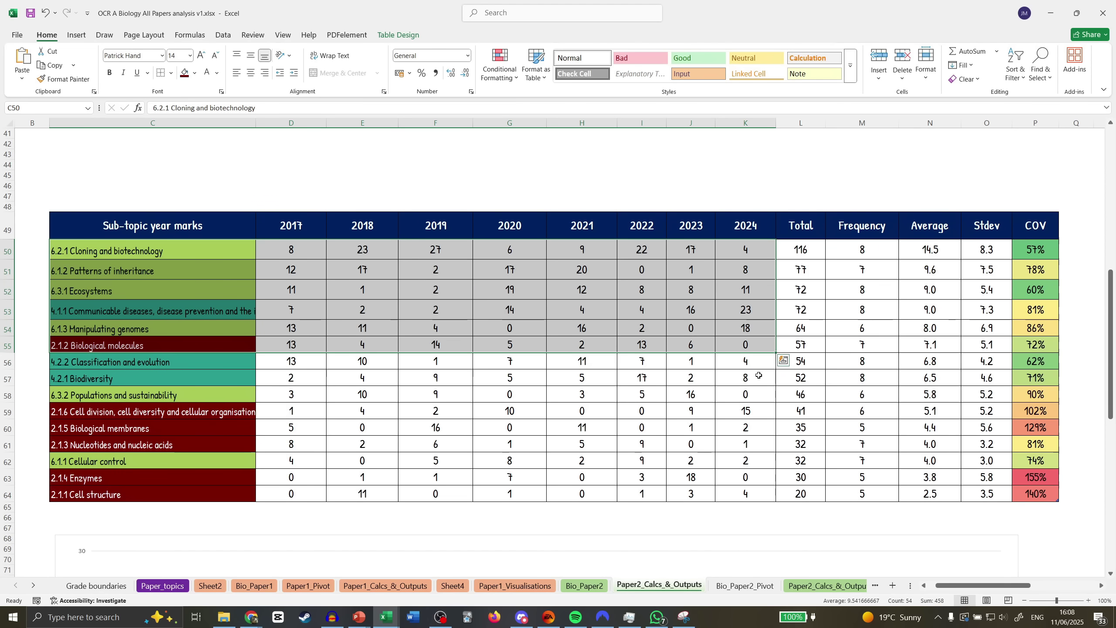
drag(759, 375, 202, 254)
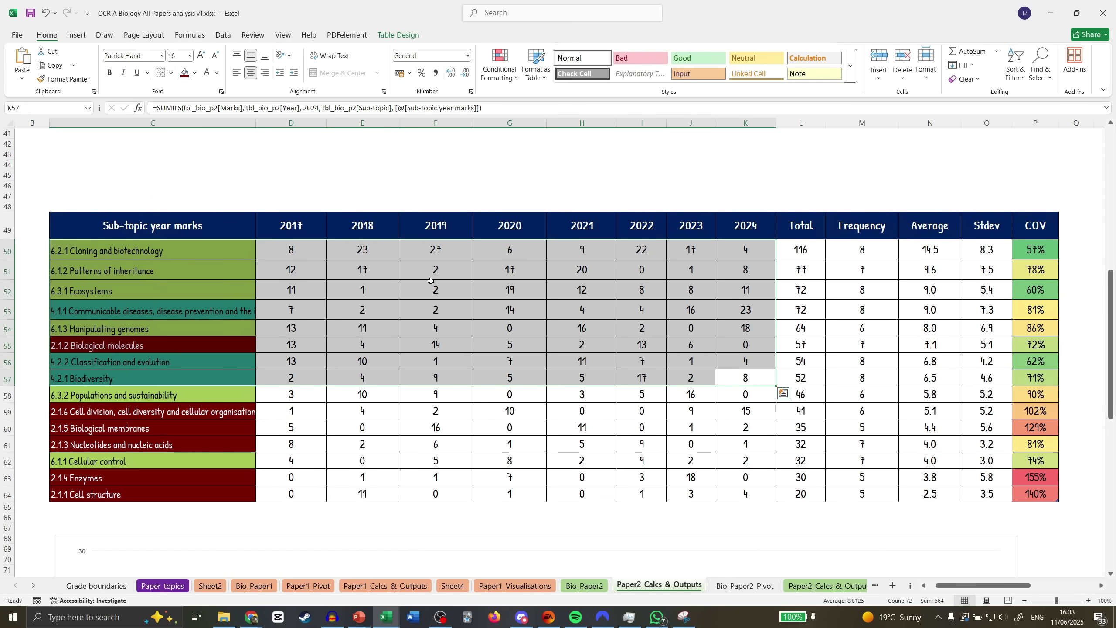
scroll(435, 317, up, 6)
scroll(436, 319, down, 7)
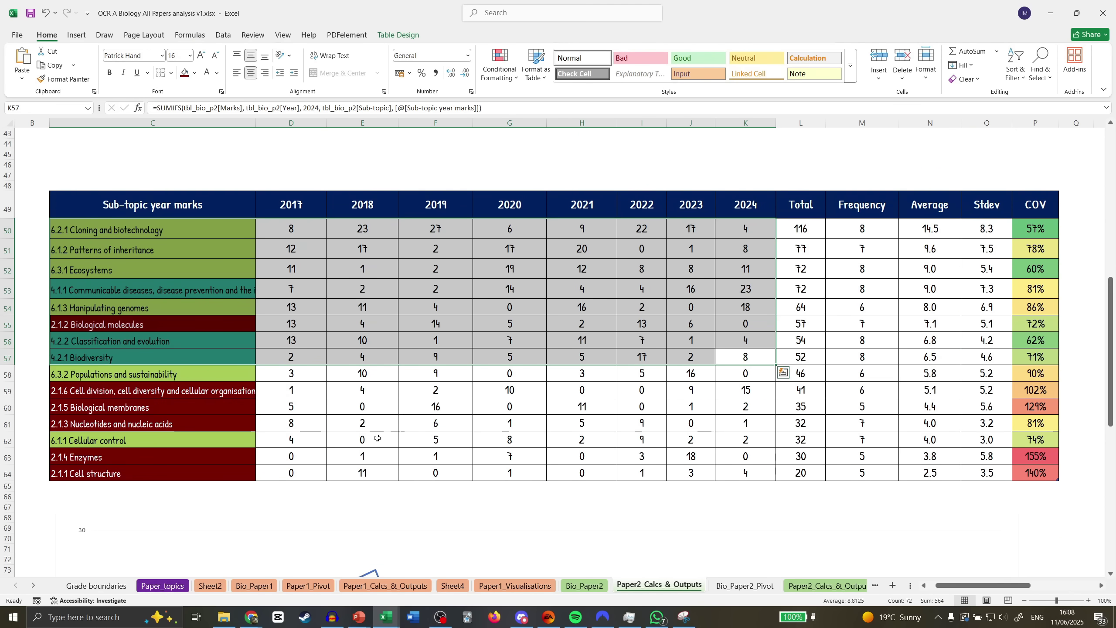
- Switch back to the Miro board and return to the grade boundaries table
mouse_move(251, 617)
click(287, 563)
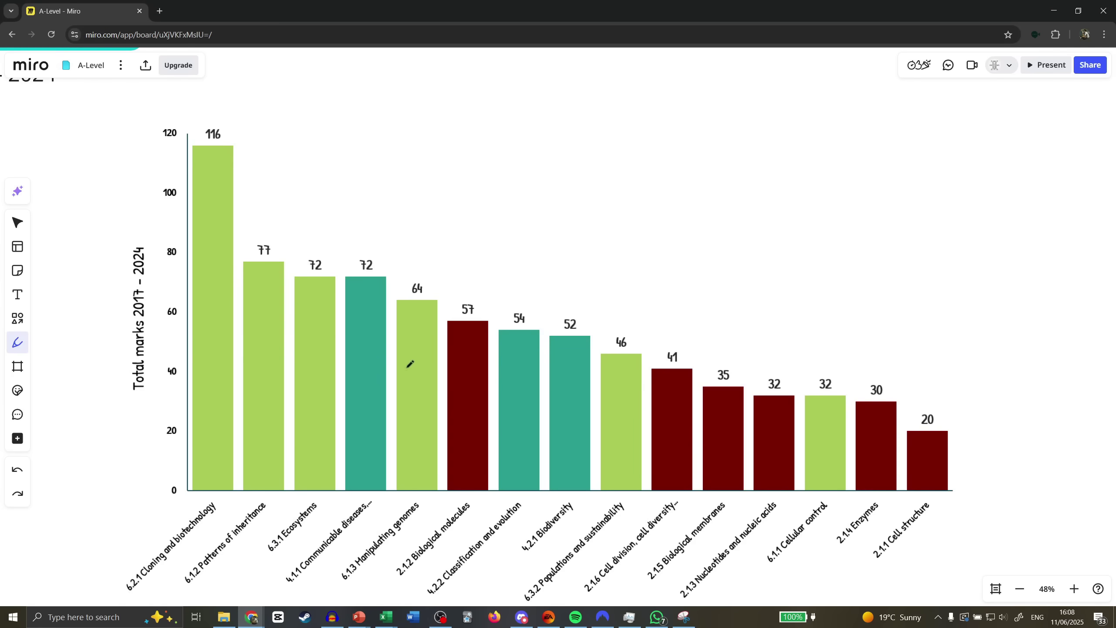
scroll(410, 364, up, 10)
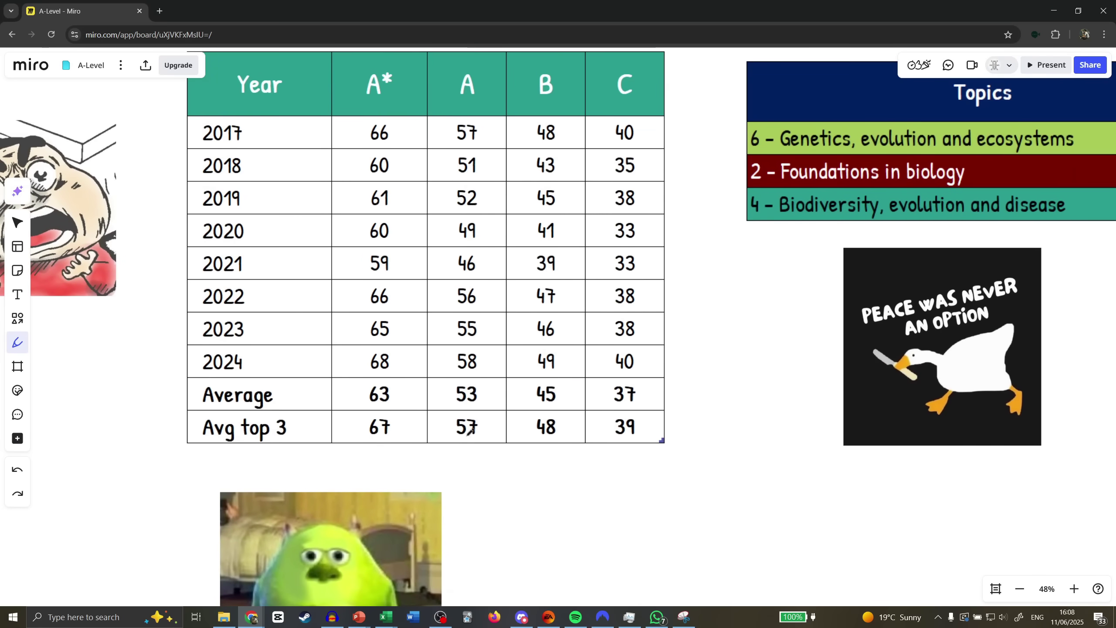
- Switch to the Excel workbook and review the sub-topic year marks table and the line chart below it
scroll(483, 433, up, 1)
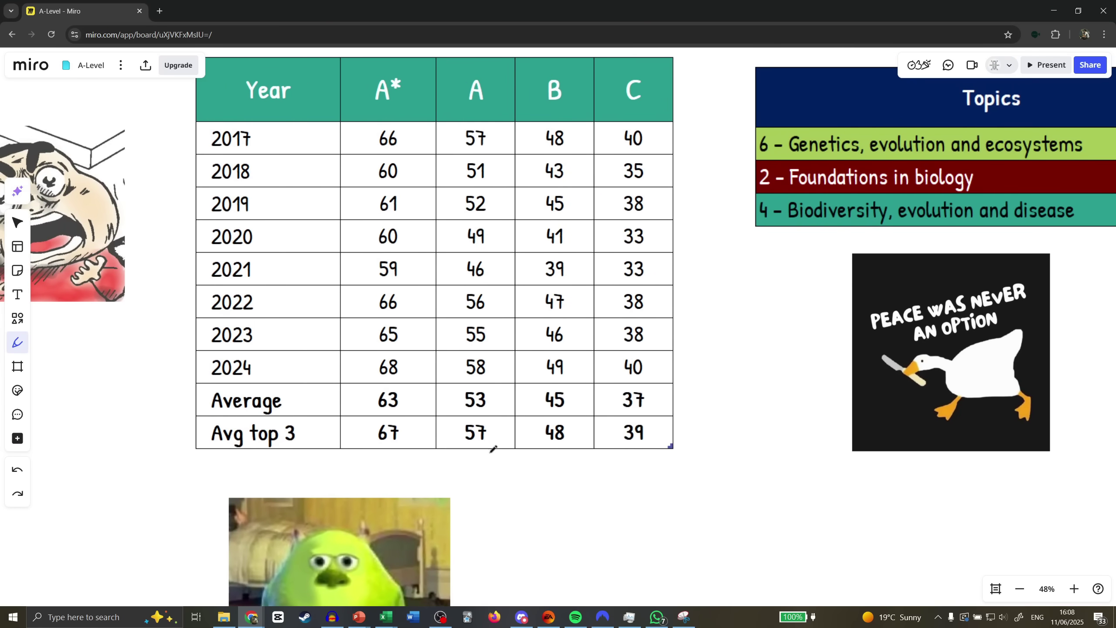
key(alt+Tab)
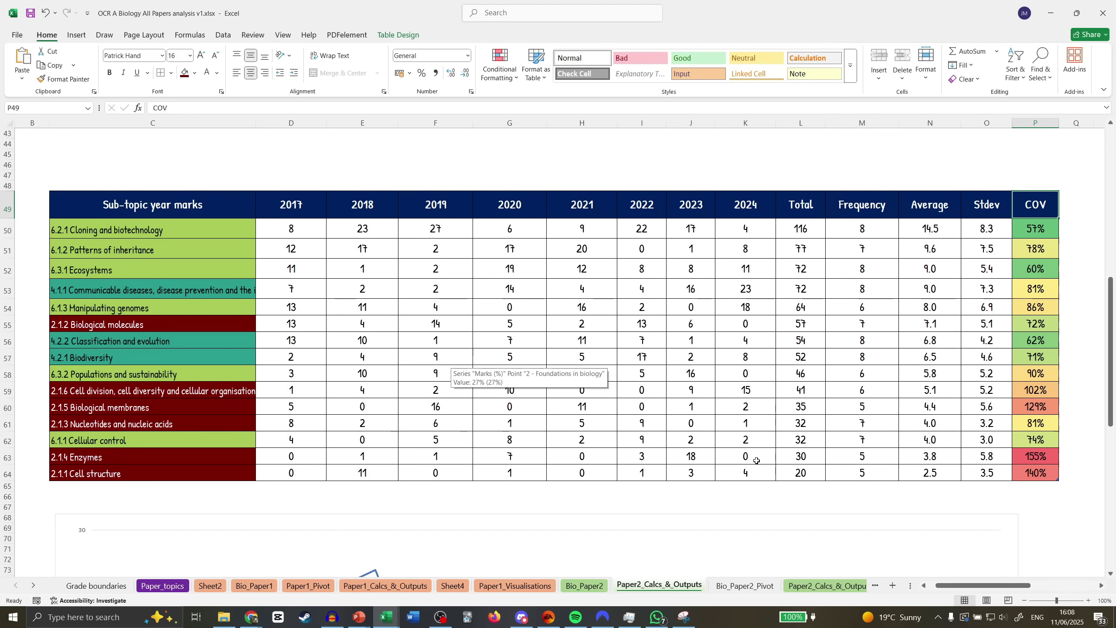
click(835, 524)
click(893, 493)
scroll(894, 493, down, 8)
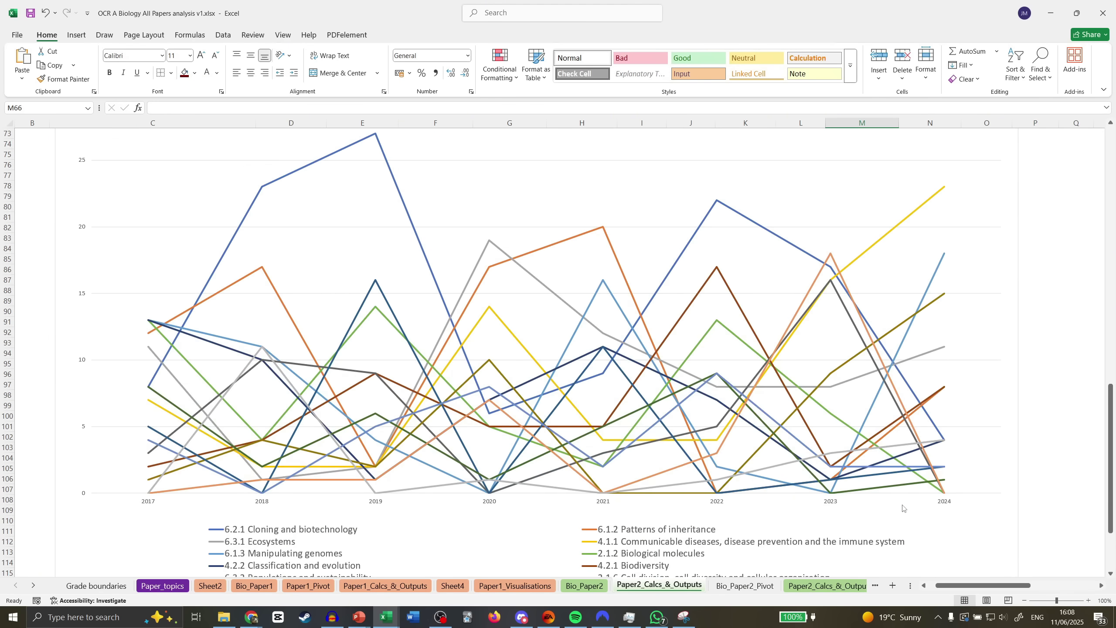
scroll(997, 390, up, 7)
click(1077, 484)
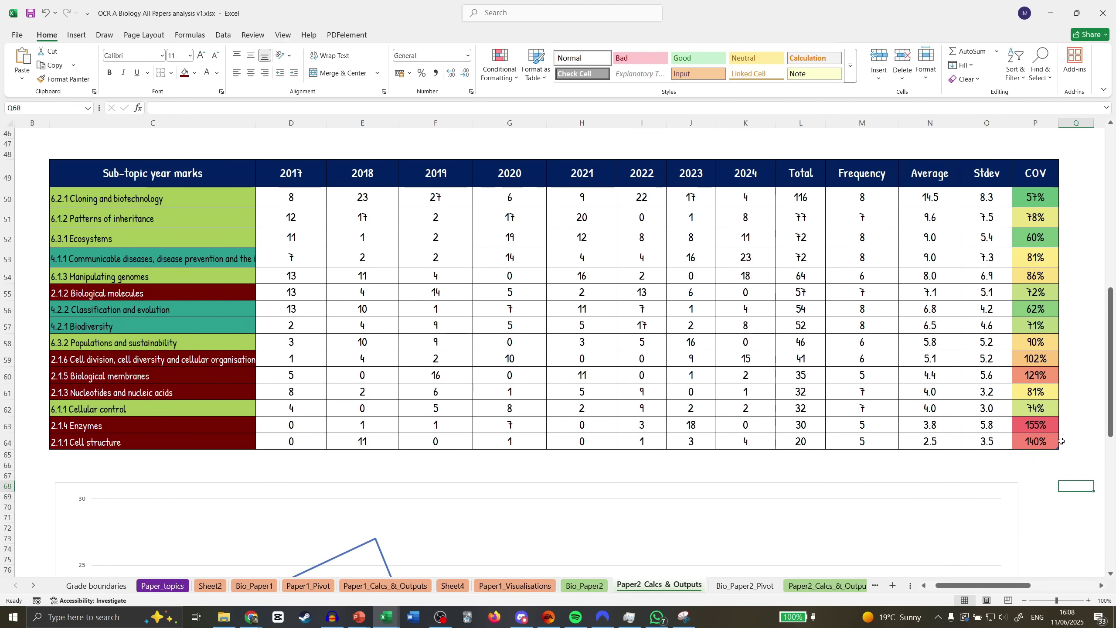
- Examine the COV, Stdev and Average columns and the COV formula for 6.2.1 Cloning and biotechnology
click(1030, 174)
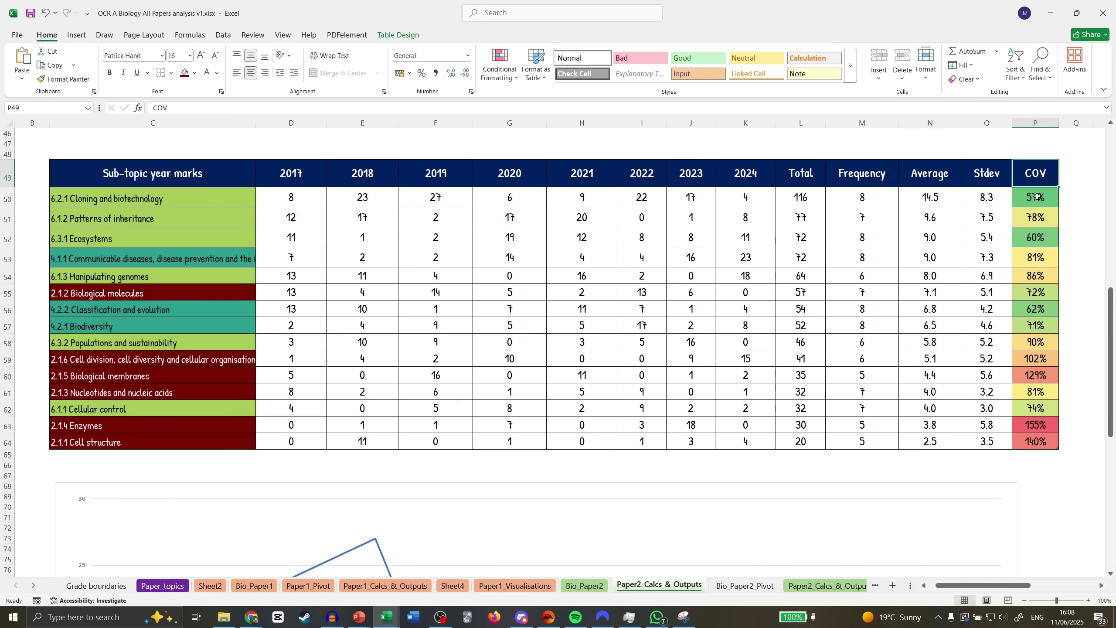
click(985, 176)
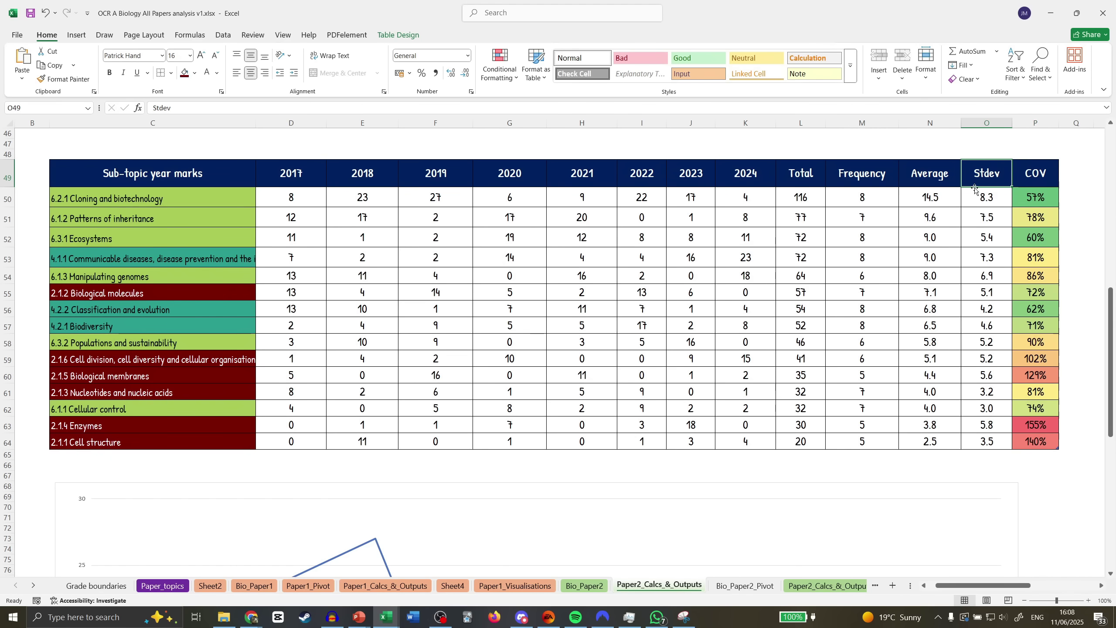
click(928, 172)
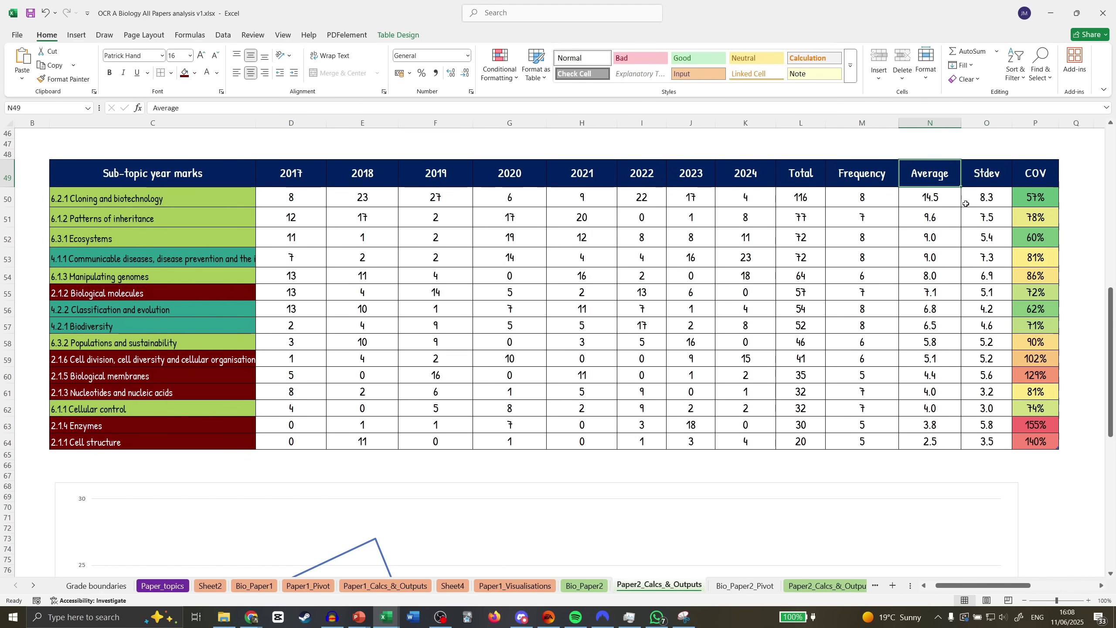
key(Right)
key(Right)
key(Down)
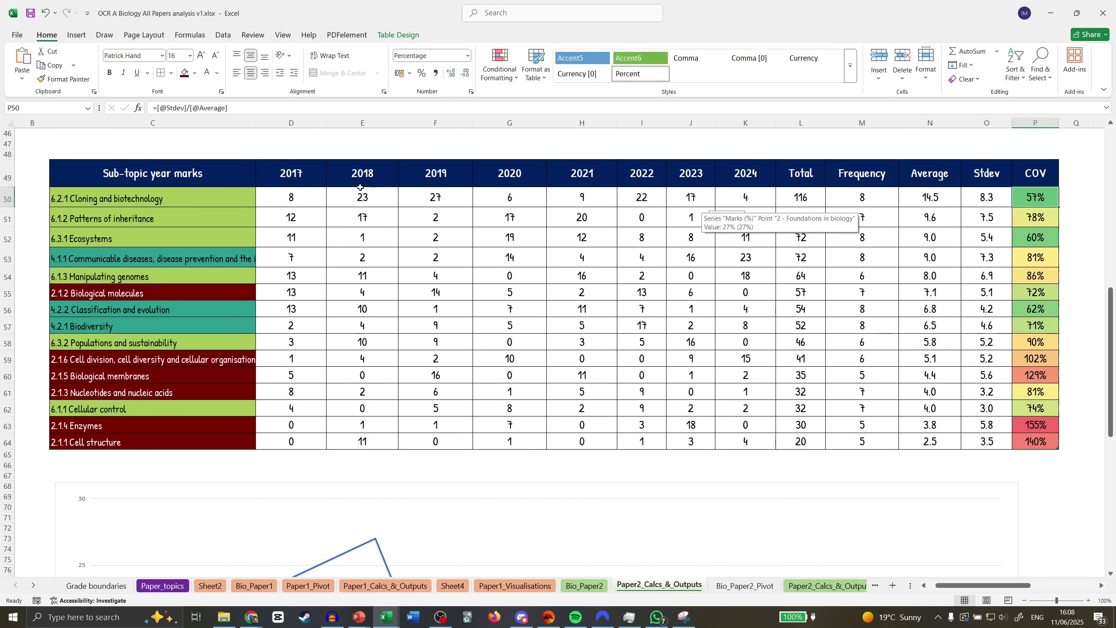
- Compare the sub-topic averages with the COV of Cloning and biotechnology, Ecosystems, and Classification and evolution
click(918, 194)
drag(919, 194, 928, 382)
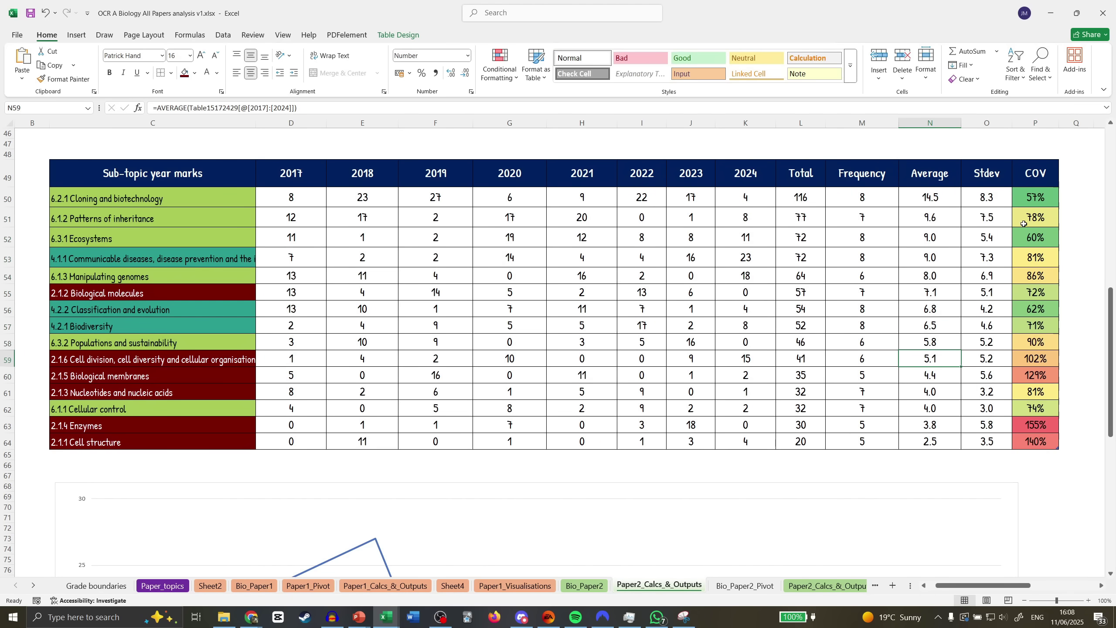
click(1024, 199)
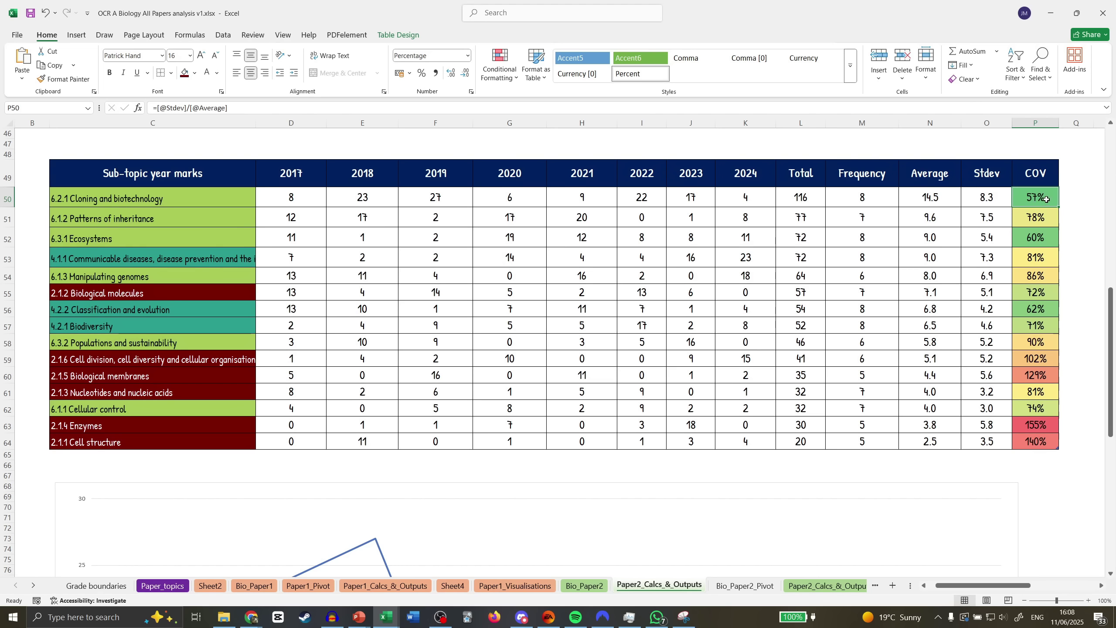
click(1051, 237)
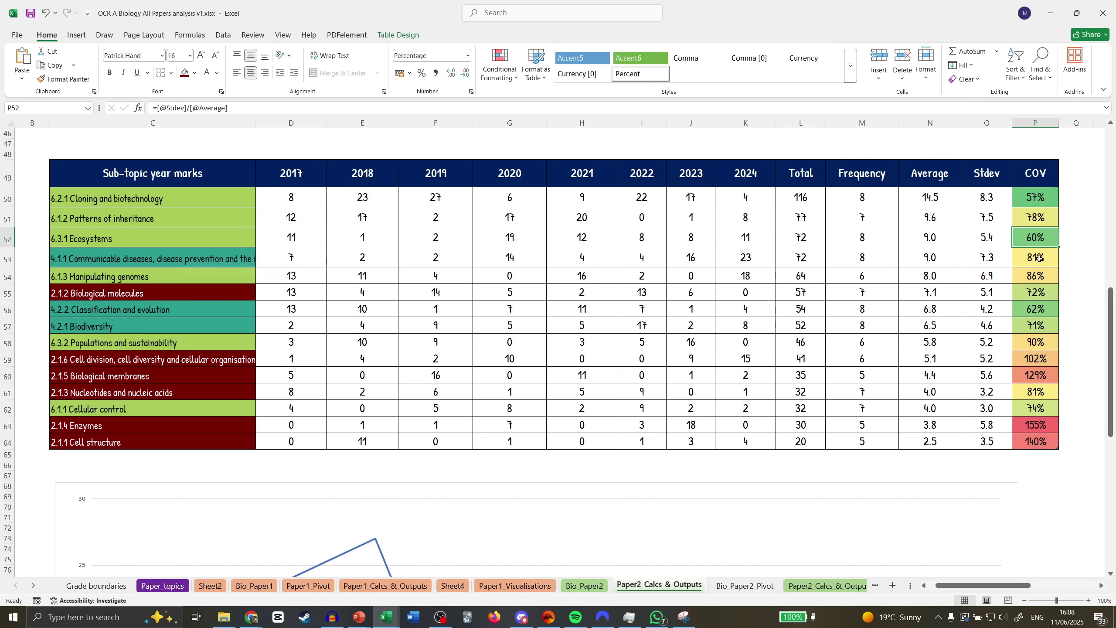
drag(1038, 309, 179, 313)
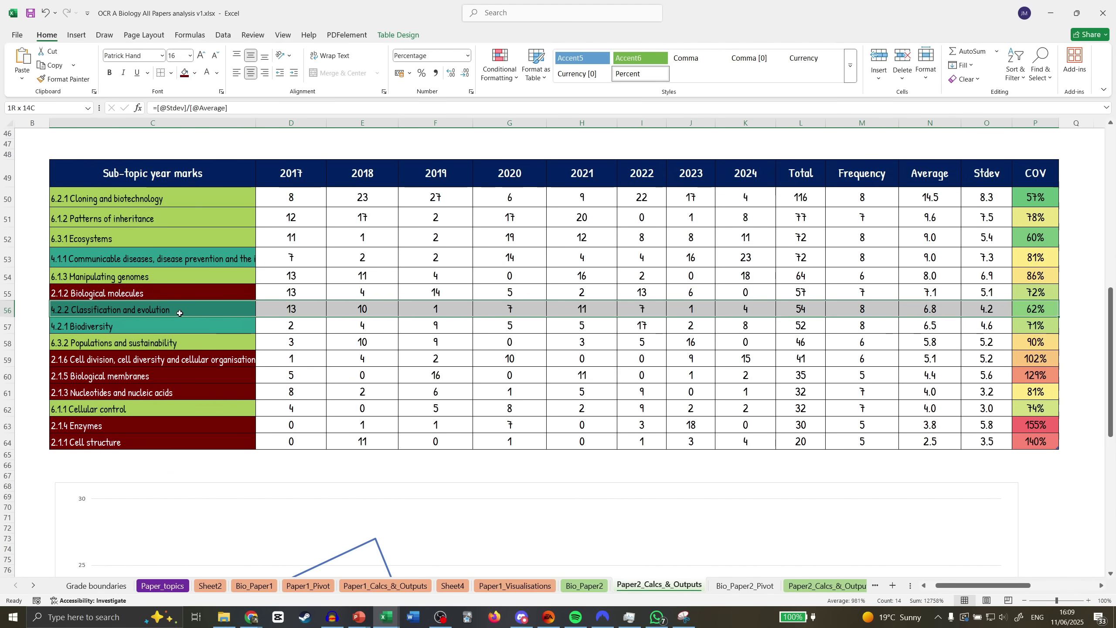
- Highlight the average marks of all sub-topics and inspect the COV of 2.1.4 Enzymes
click(930, 309)
drag(930, 197, 930, 441)
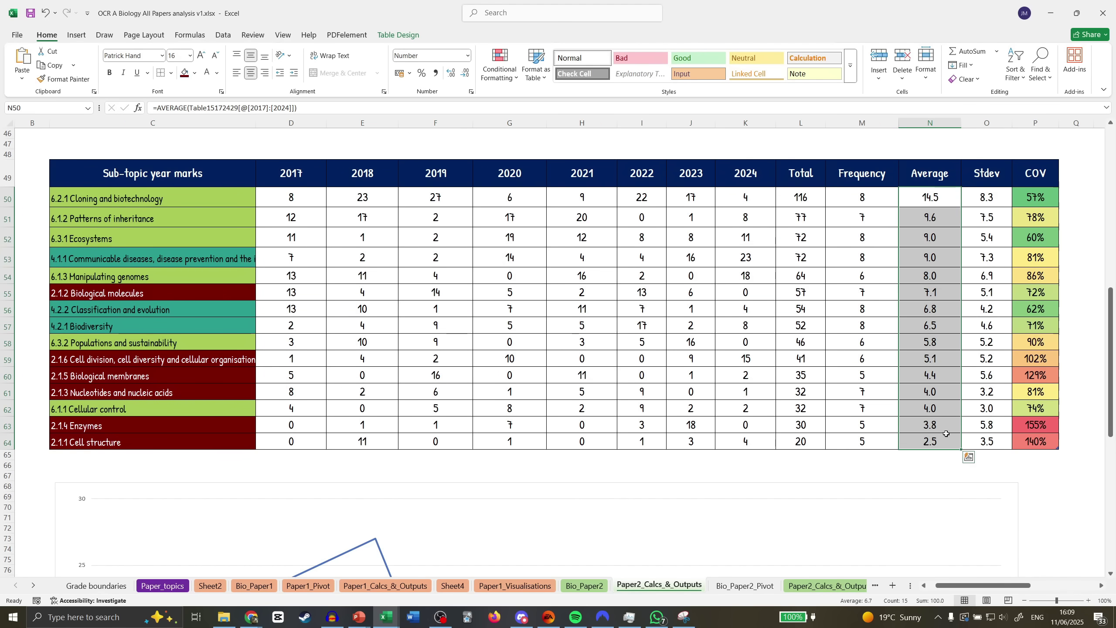
click(1042, 426)
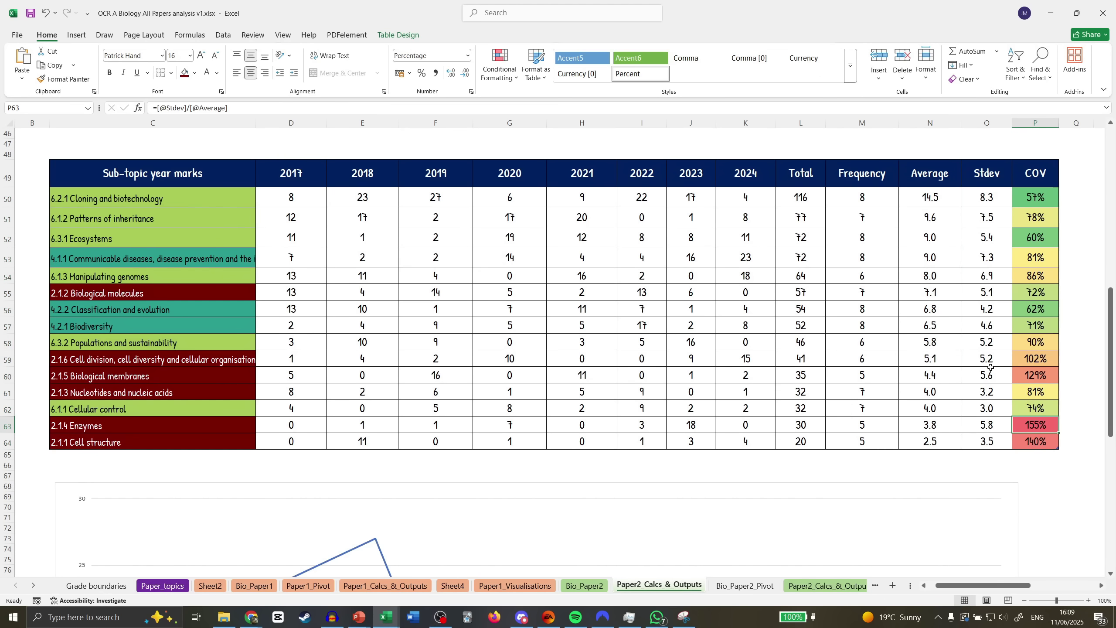
- Open the line chart's series filter and preview individual trends, from 6.2.1 Cloning and biotechnology to 6.1.3 Manipulating genomes
scroll(996, 359, down, 8)
click(1011, 302)
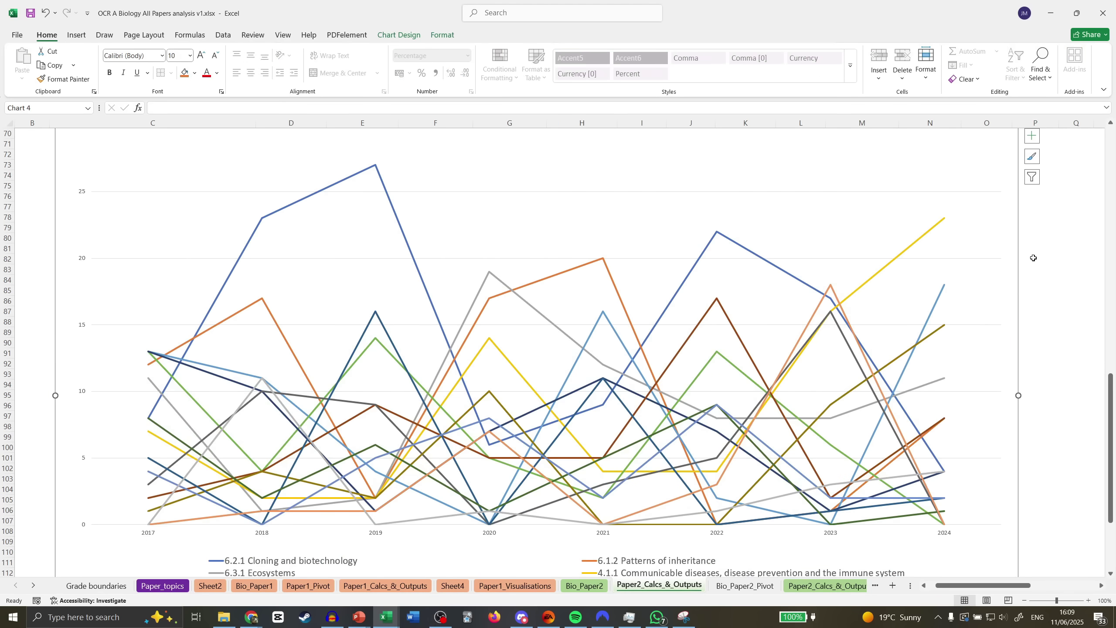
click(1032, 177)
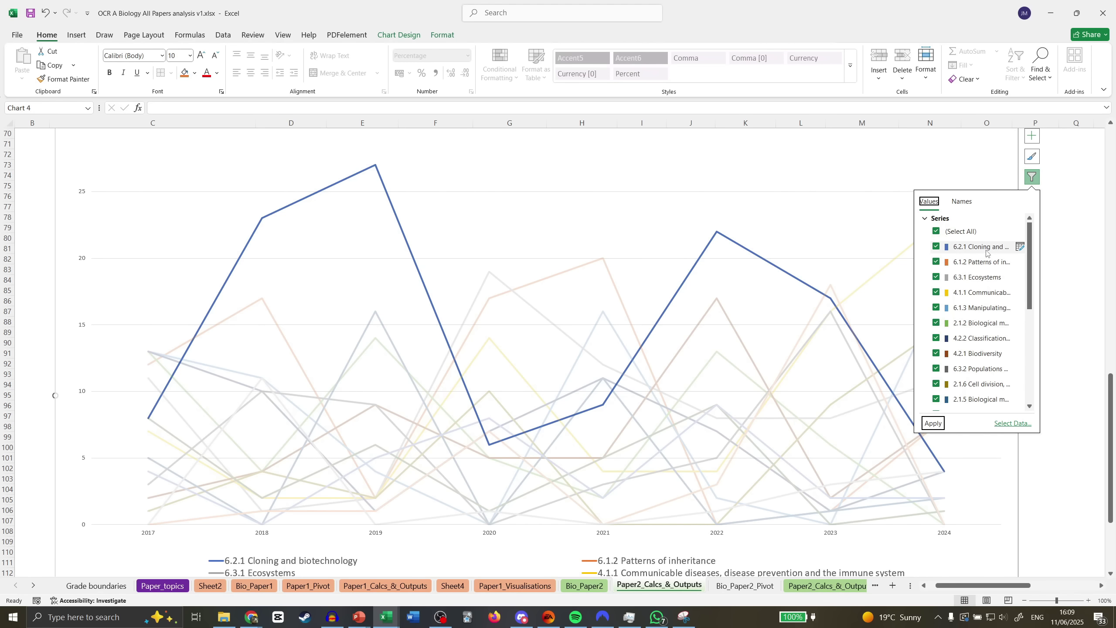
ctrl+scroll(987, 263, down, 1)
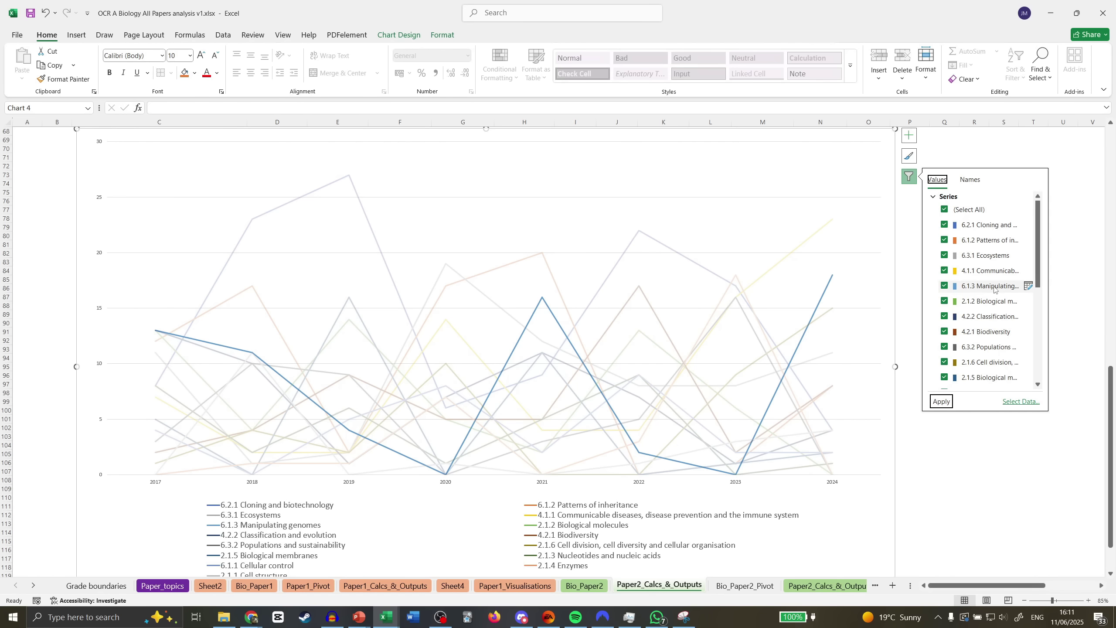
- Check the chart legend and preview the lower-ranked series, including 2.1.6 Cell division, 2.1.5 Biological membranes, 2.1.3 Nucleotides, 6.1.1 Cellular control and 2.1.1 Cell structure
scroll(1013, 424, down, 2)
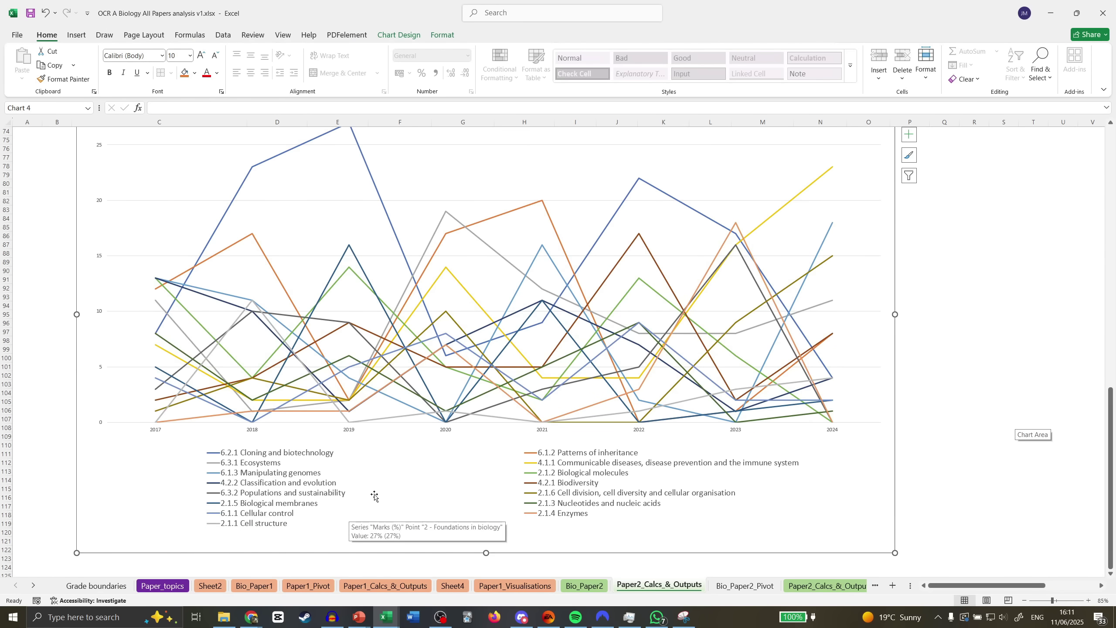
scroll(296, 479, up, 1)
click(909, 175)
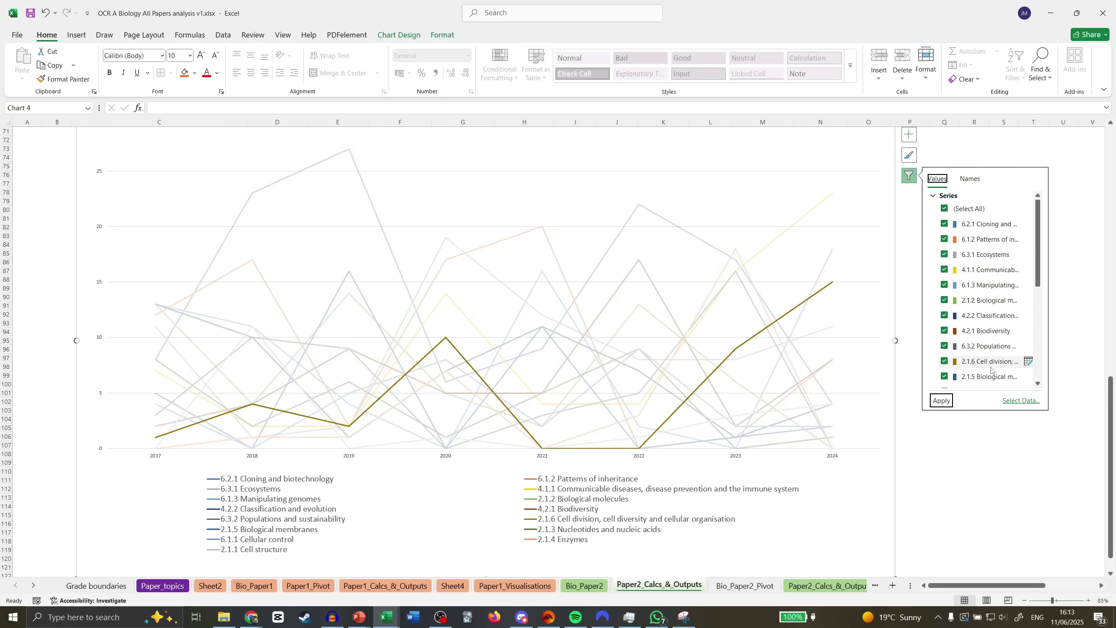
scroll(994, 364, down, 1)
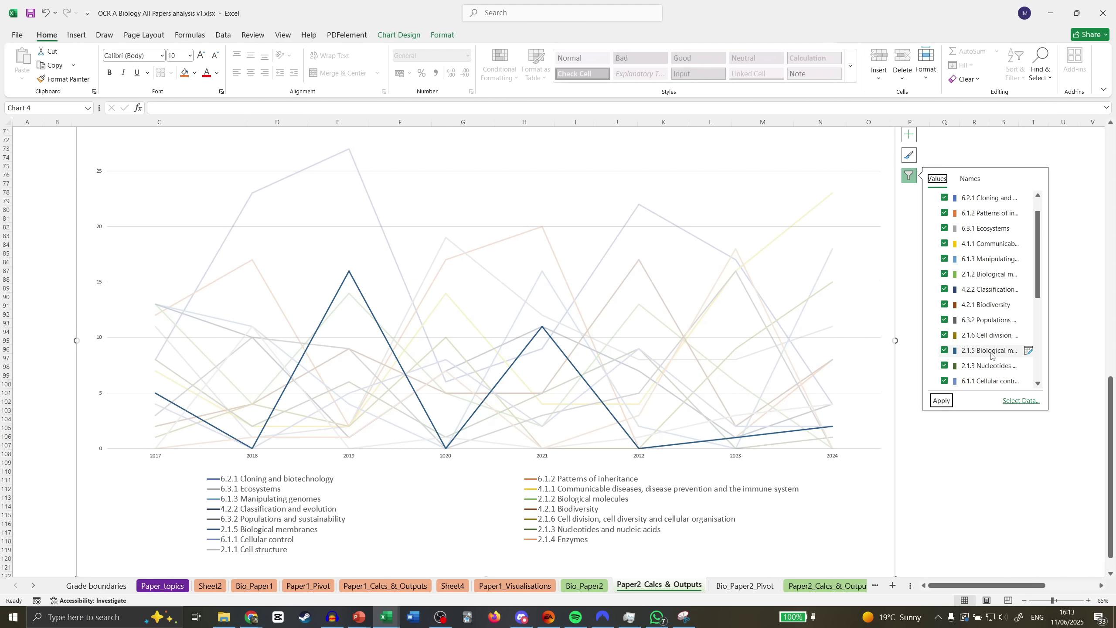
click(991, 352)
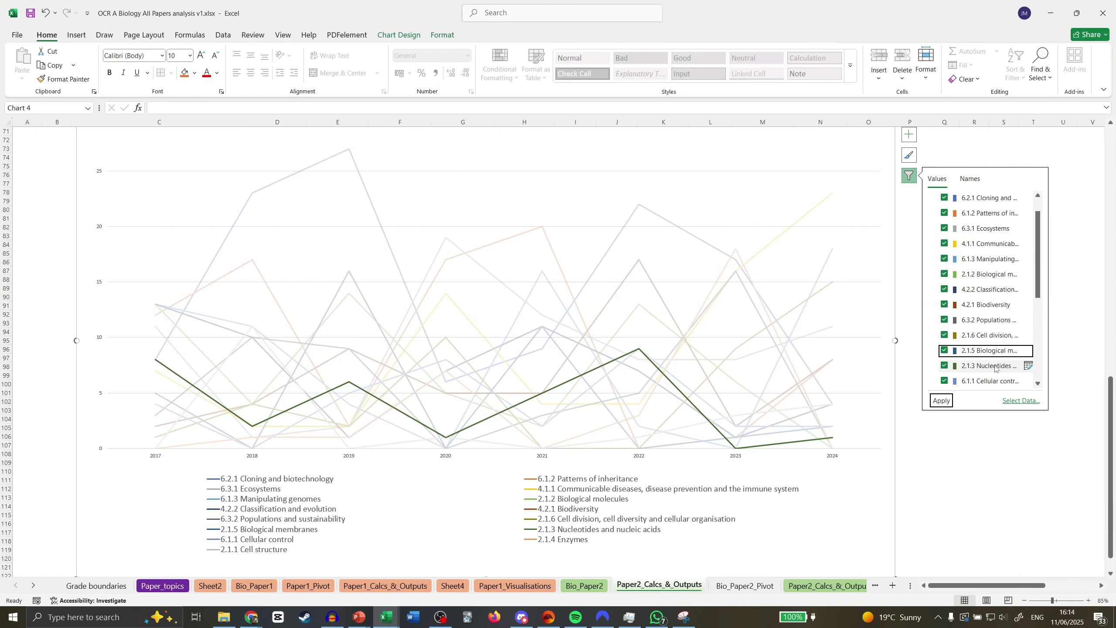
scroll(996, 367, down, 1)
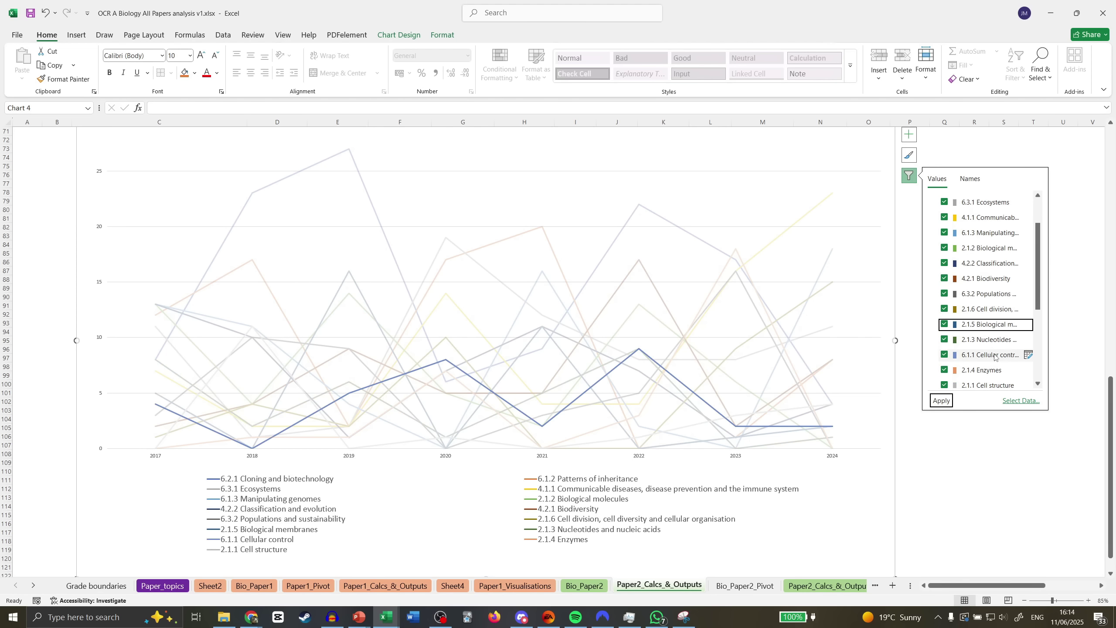
scroll(995, 356, down, 1)
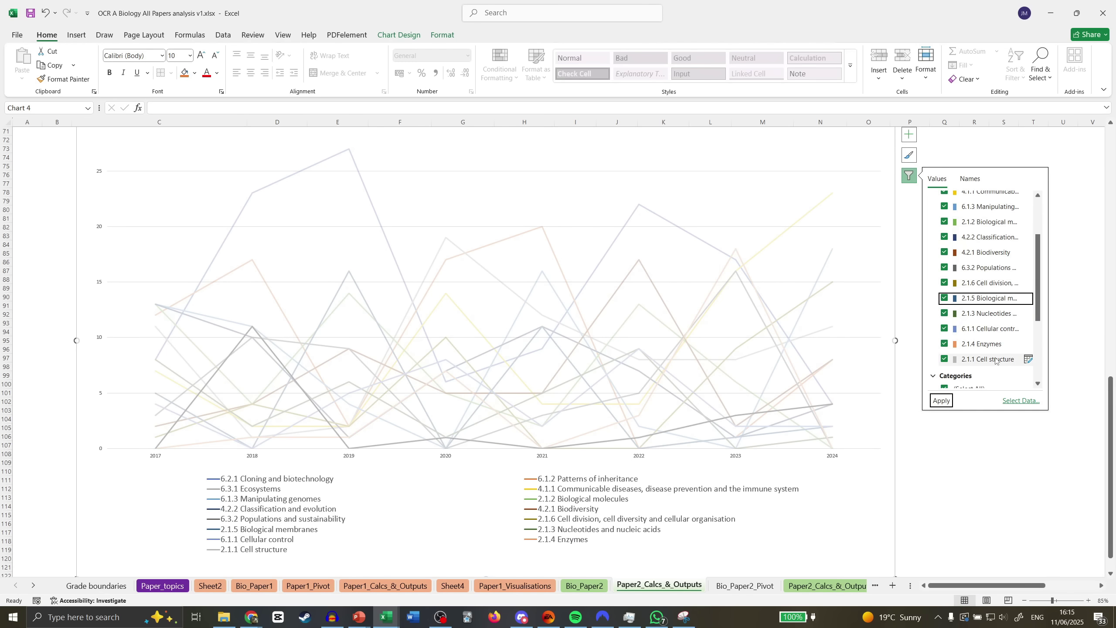
- Close the chart filter and return to the sub-topic year marks table
click(1054, 290)
scroll(1046, 299, up, 9)
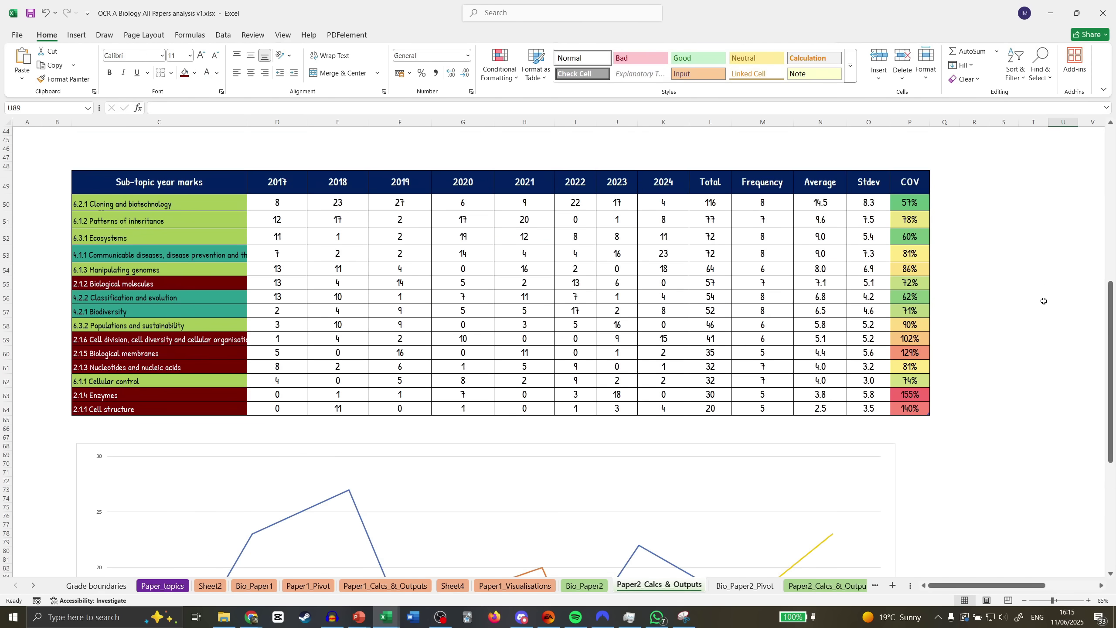
scroll(1044, 301, up, 1)
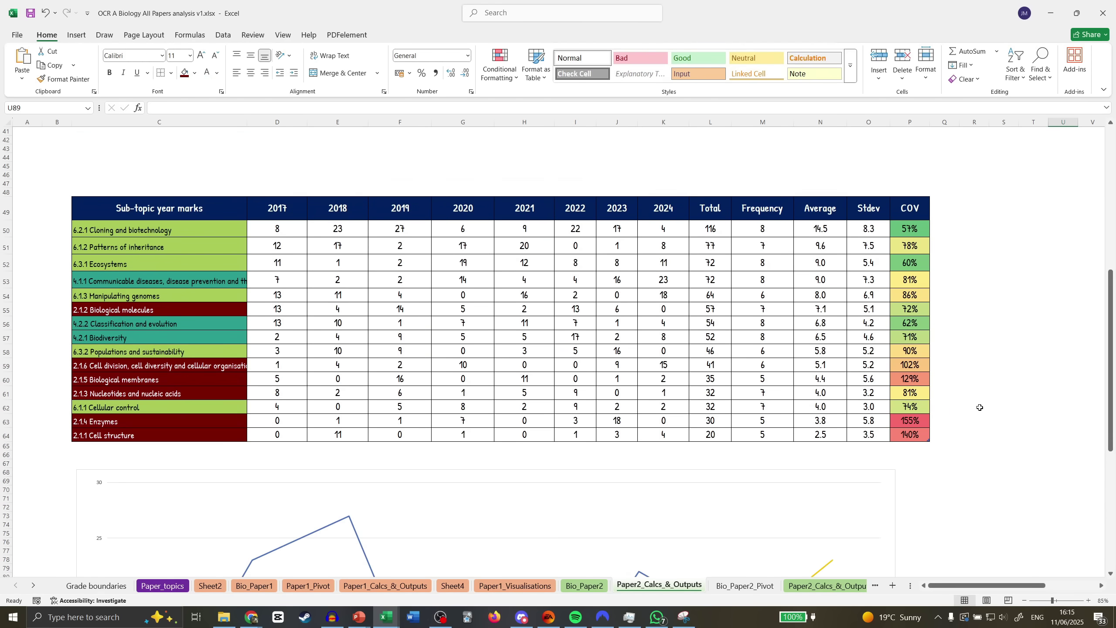
scroll(980, 407, down, 8)
scroll(980, 407, up, 12)
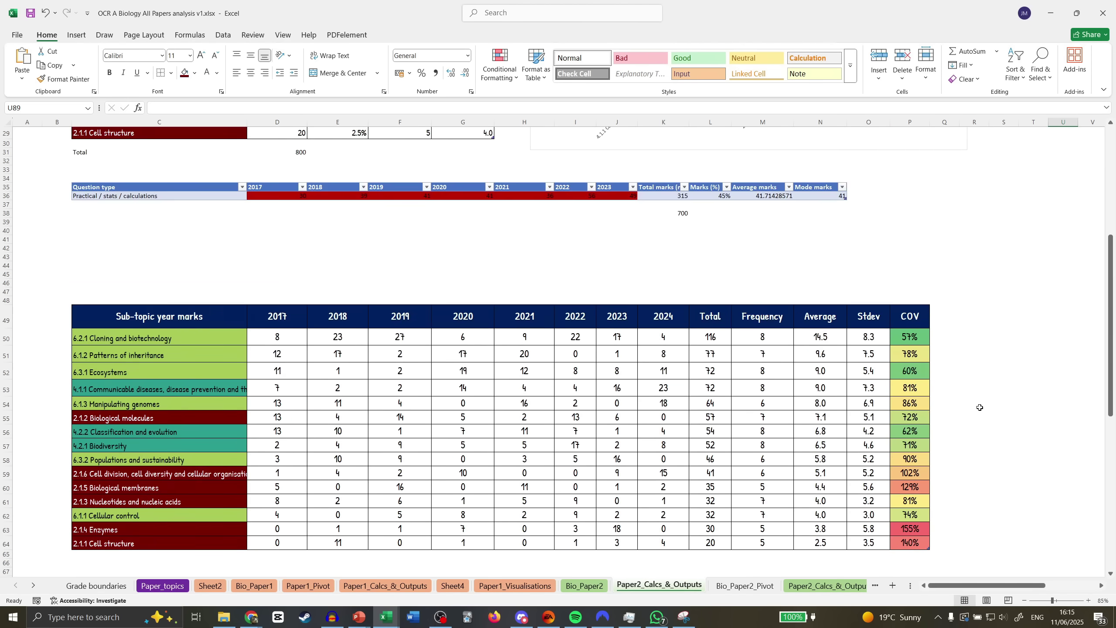